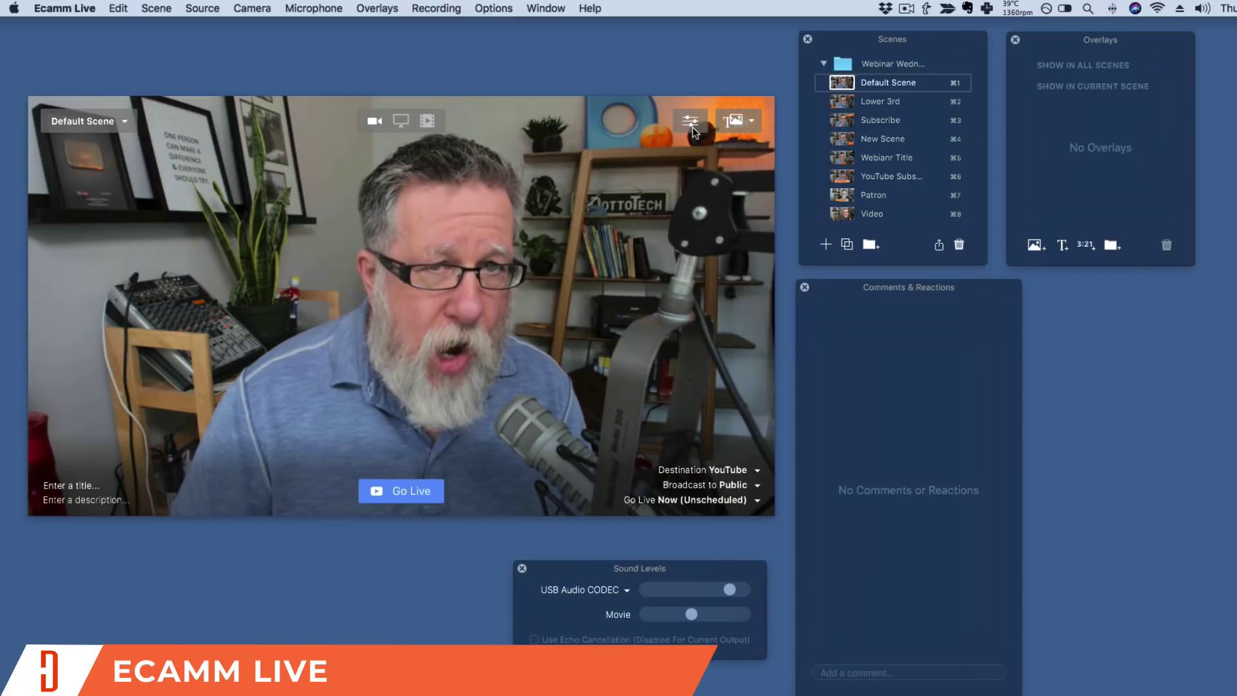
Switch from Lower 3rd to Subscribe, ending on the Webianr Title scene
click(733, 126)
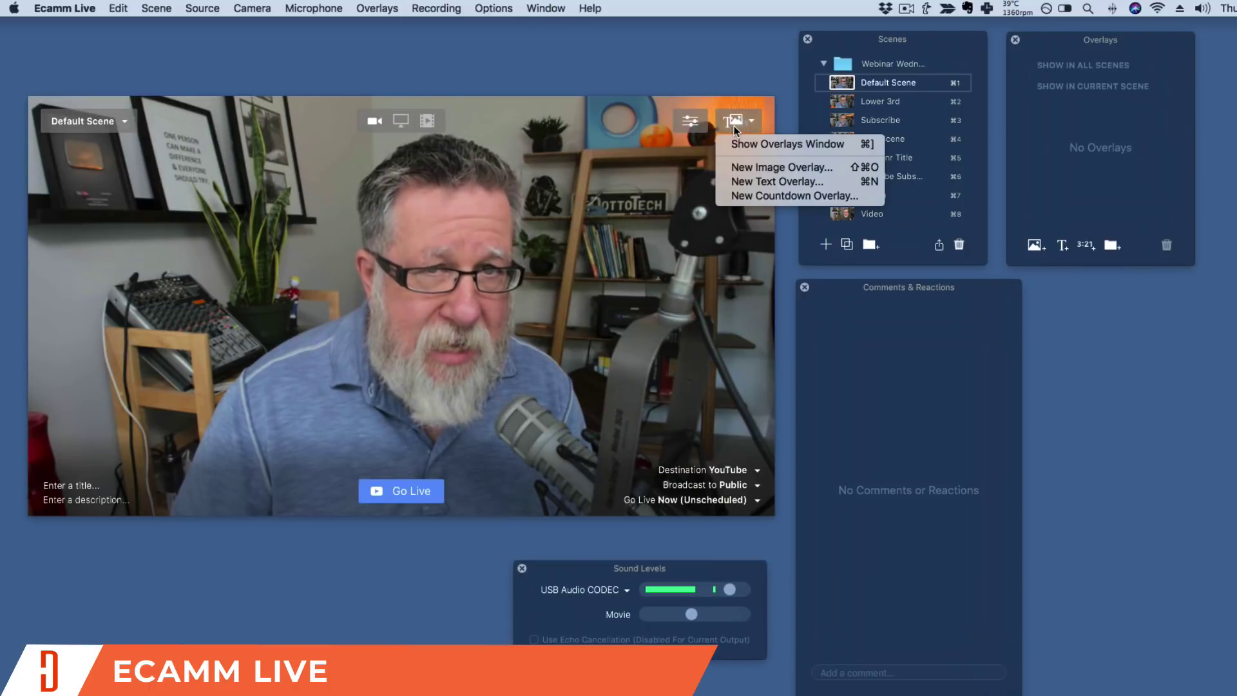
click(693, 124)
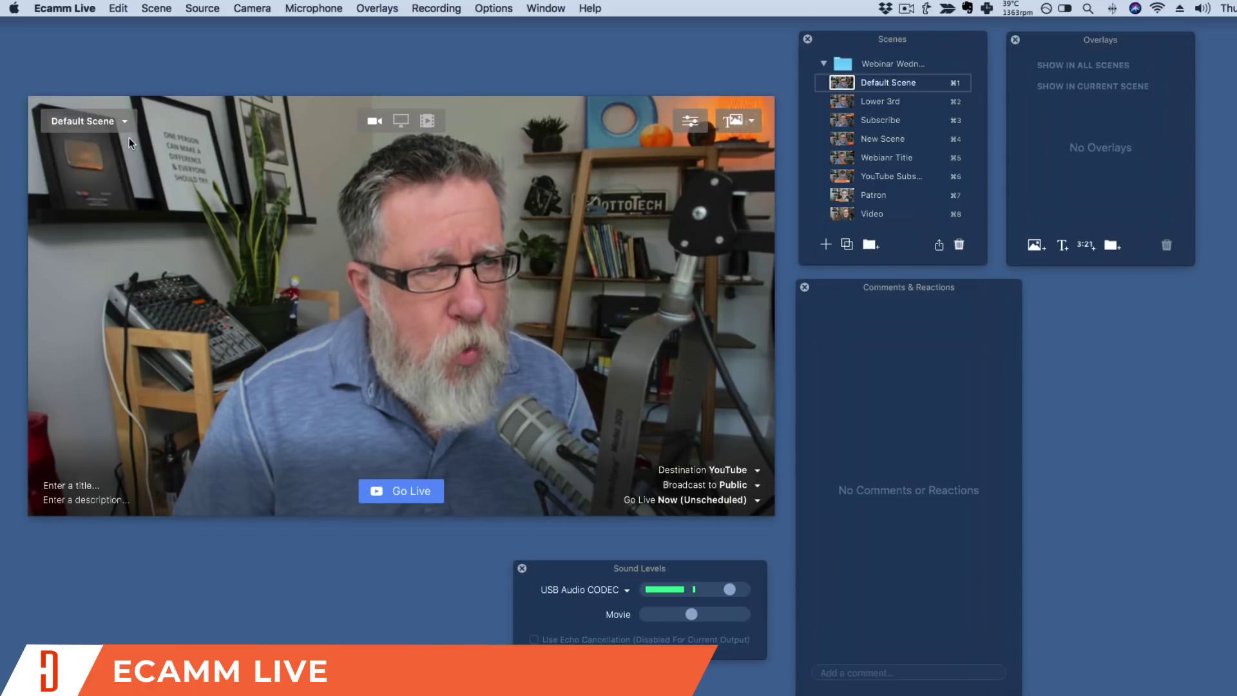
click(125, 120)
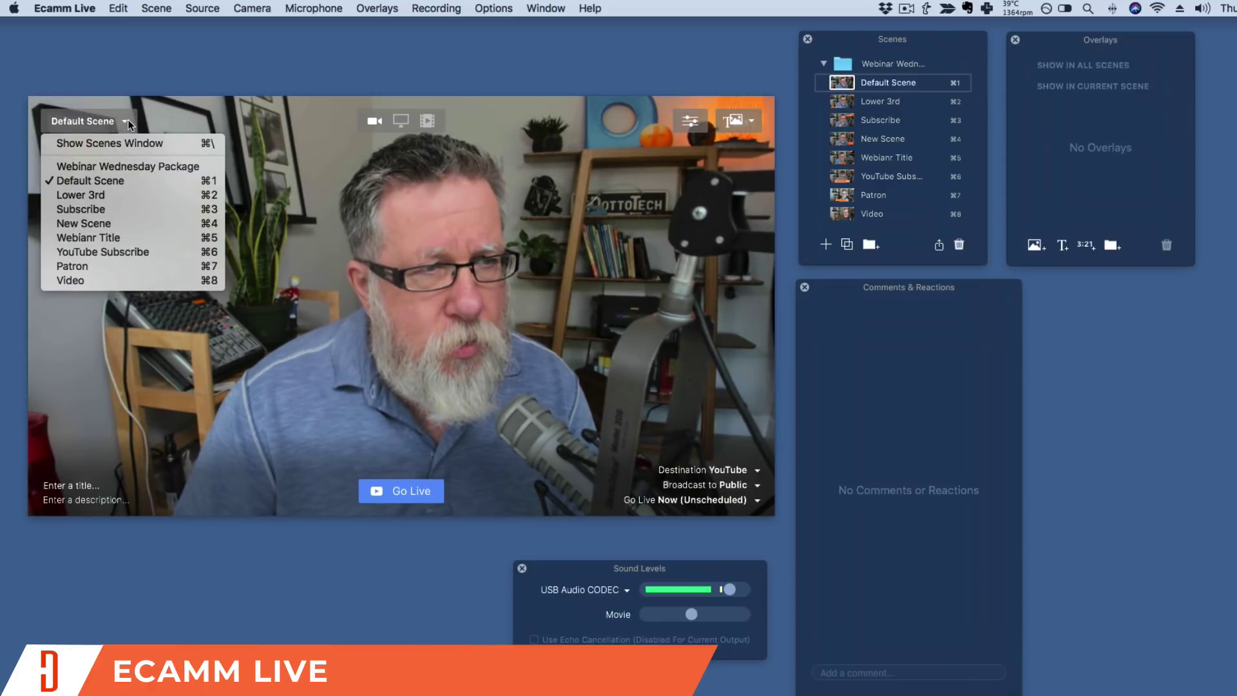
click(116, 193)
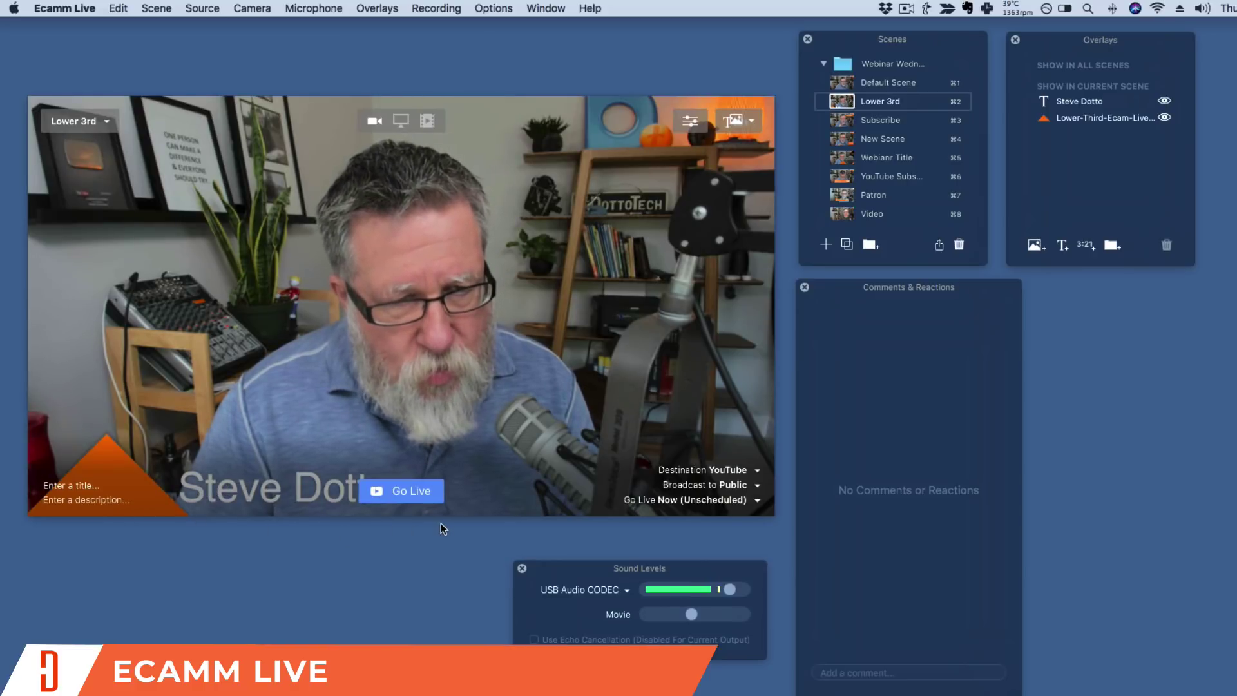
click(108, 122)
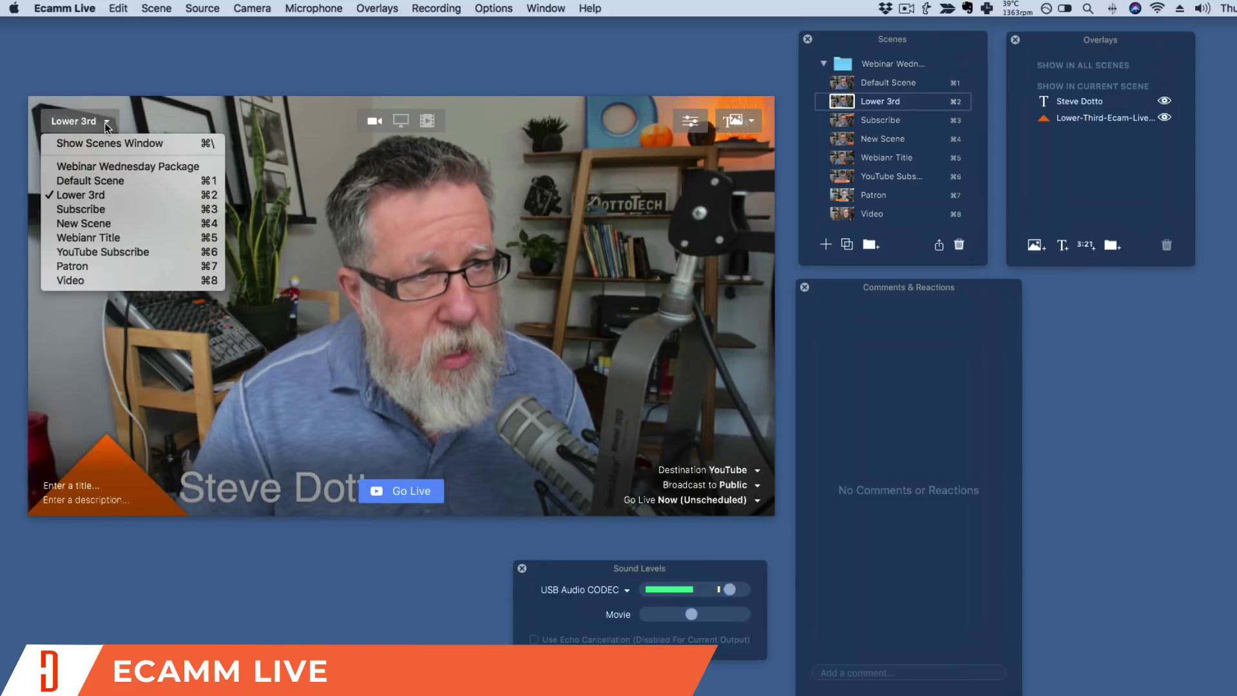
click(103, 215)
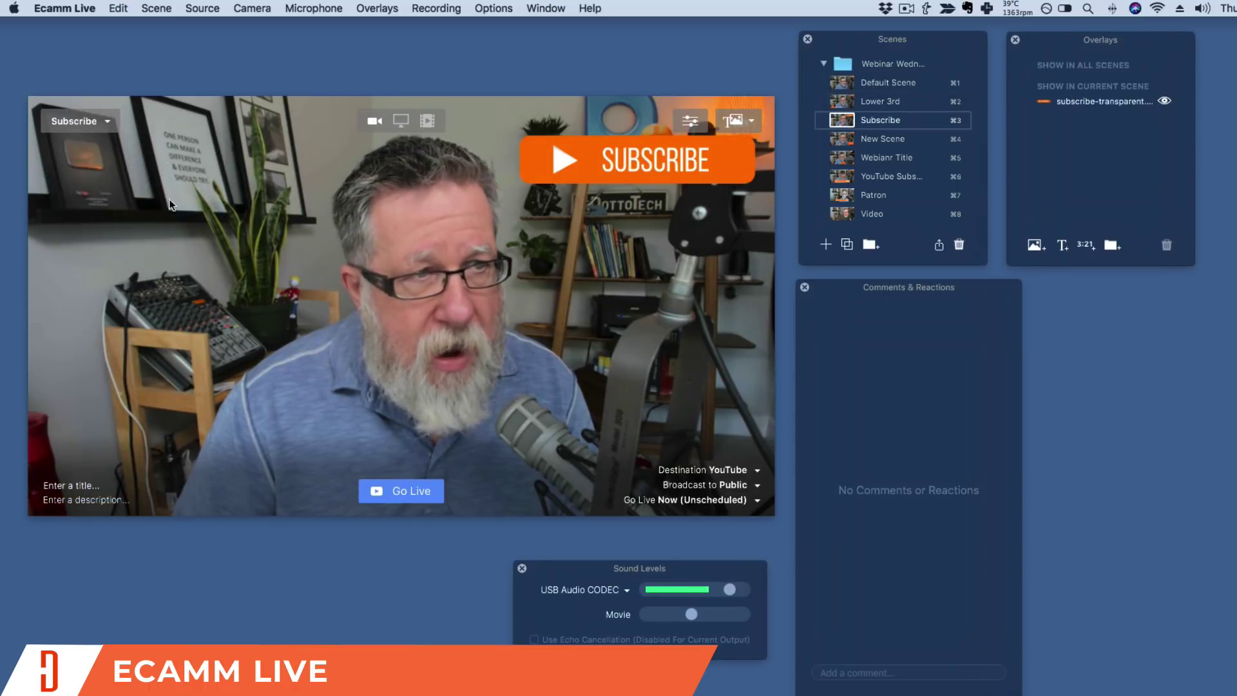
click(108, 122)
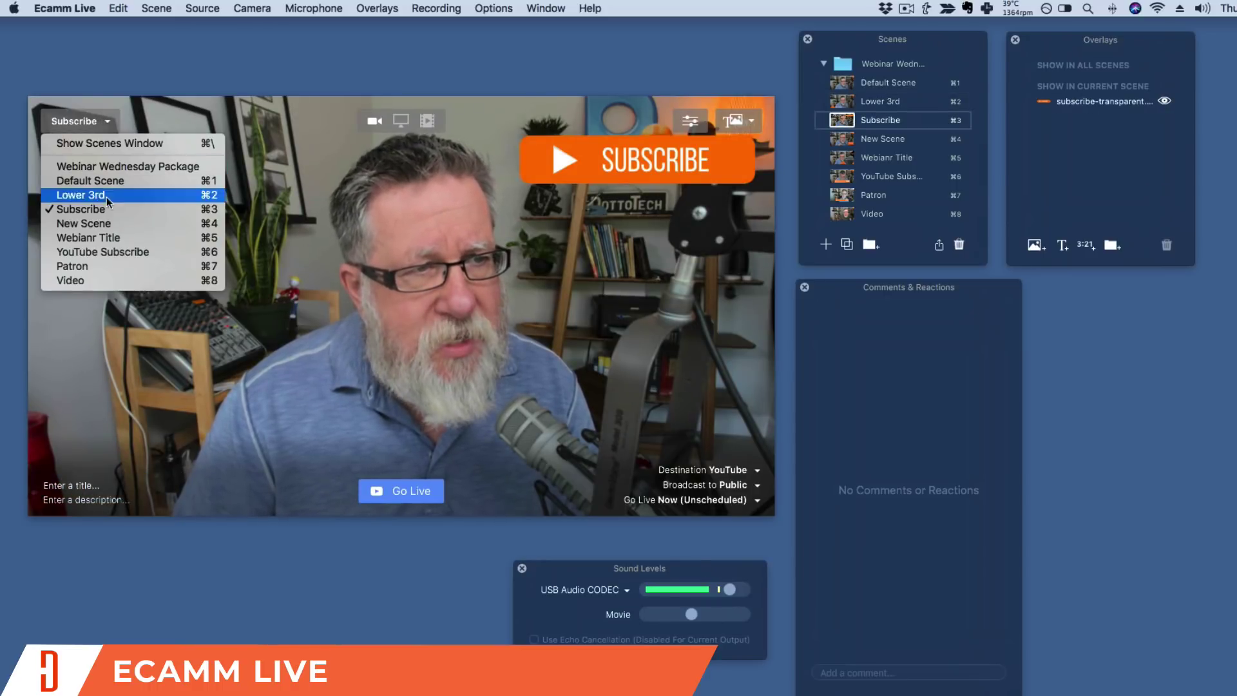
click(113, 241)
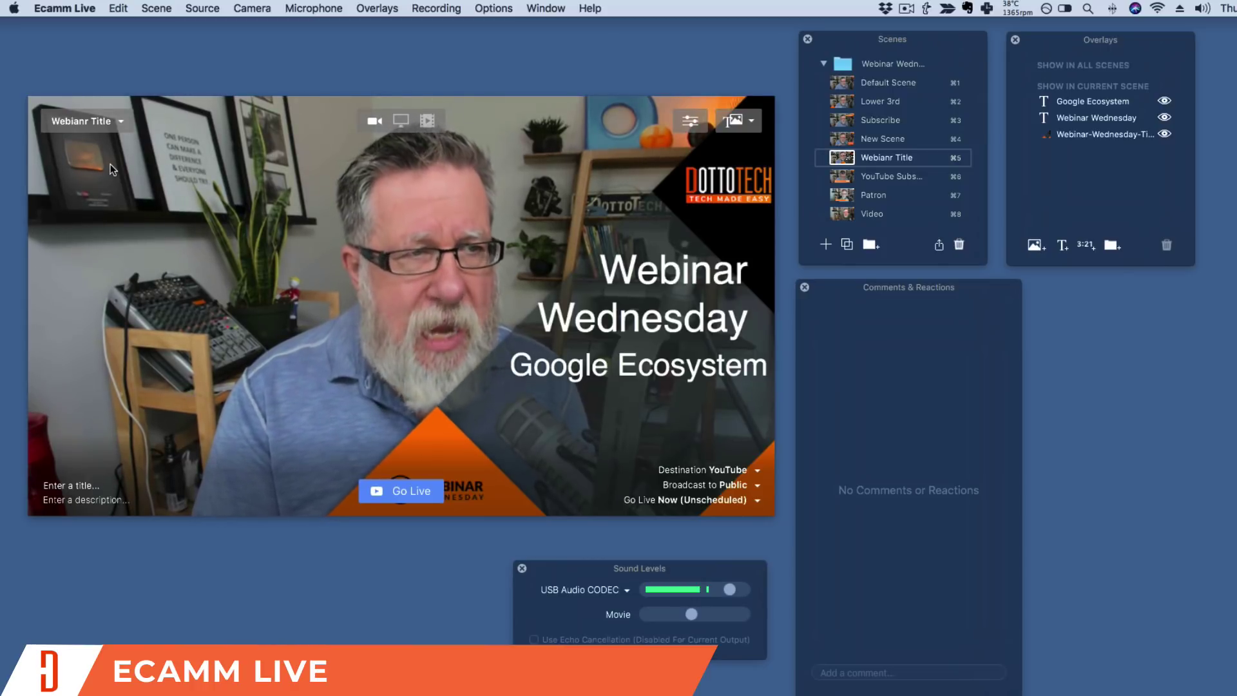
Jump between Lower 3rd (⌘2) and Patron (⌘7), settling back on Lower 3rd
click(66, 124)
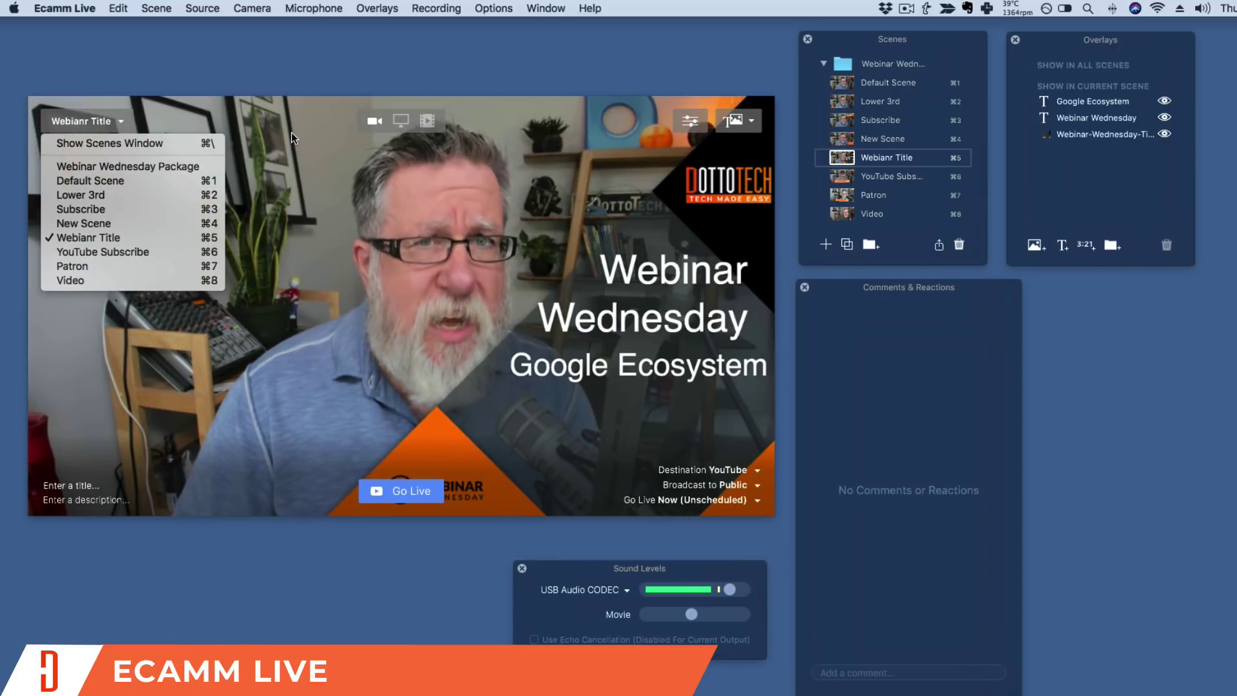
click(305, 256)
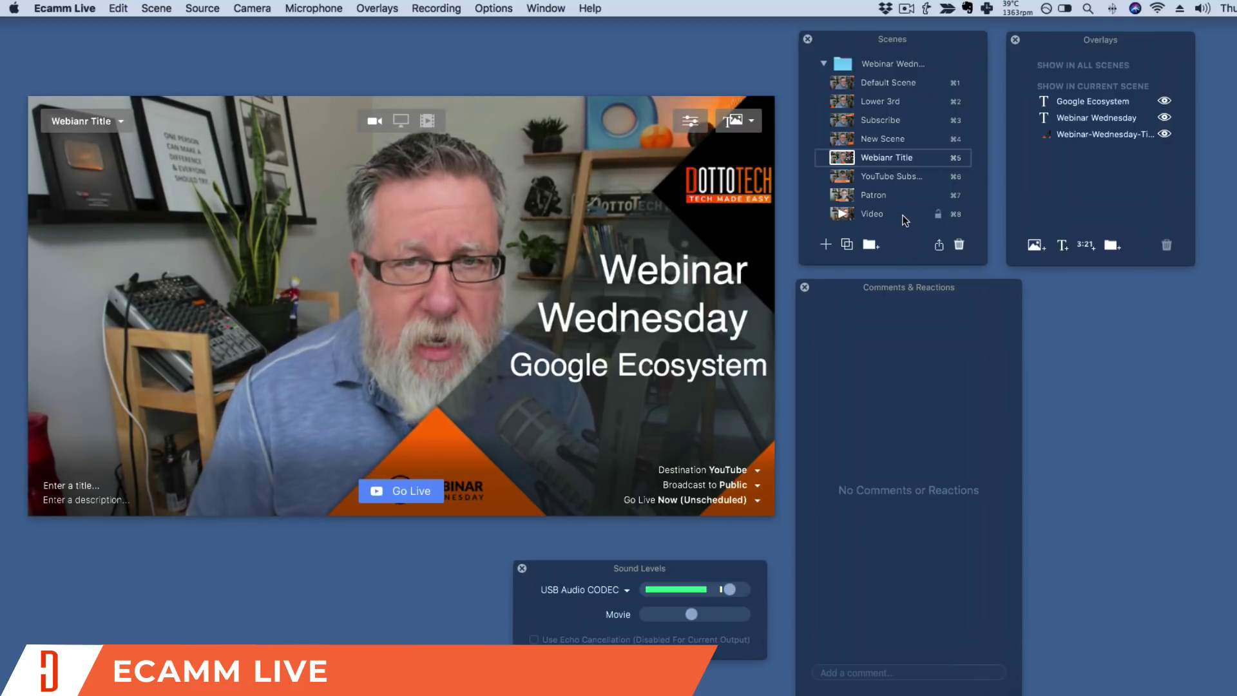
key(super+2)
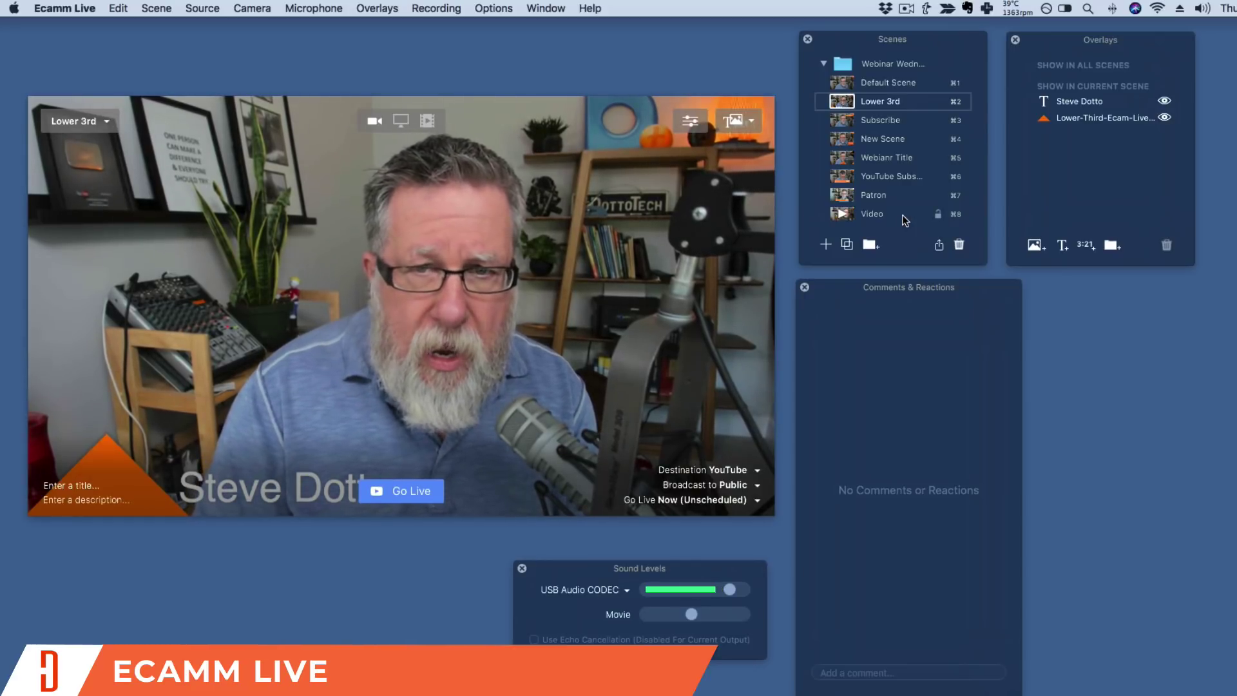
key(super+7)
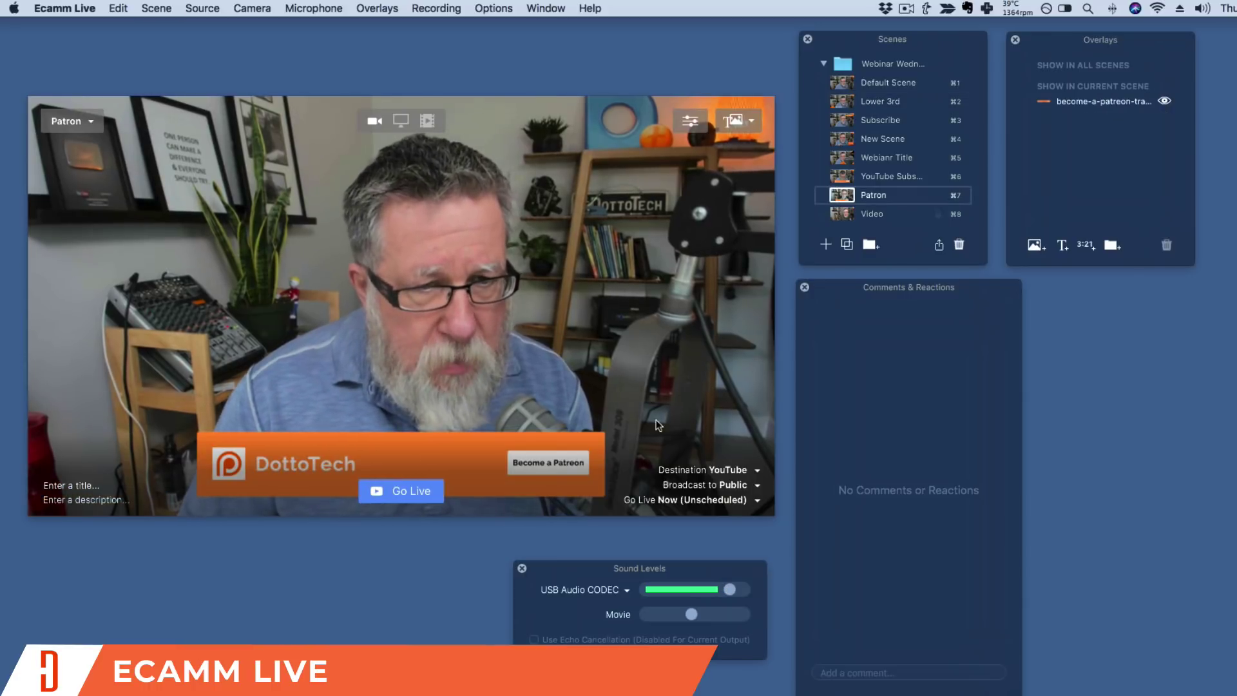
mouse_move(461, 480)
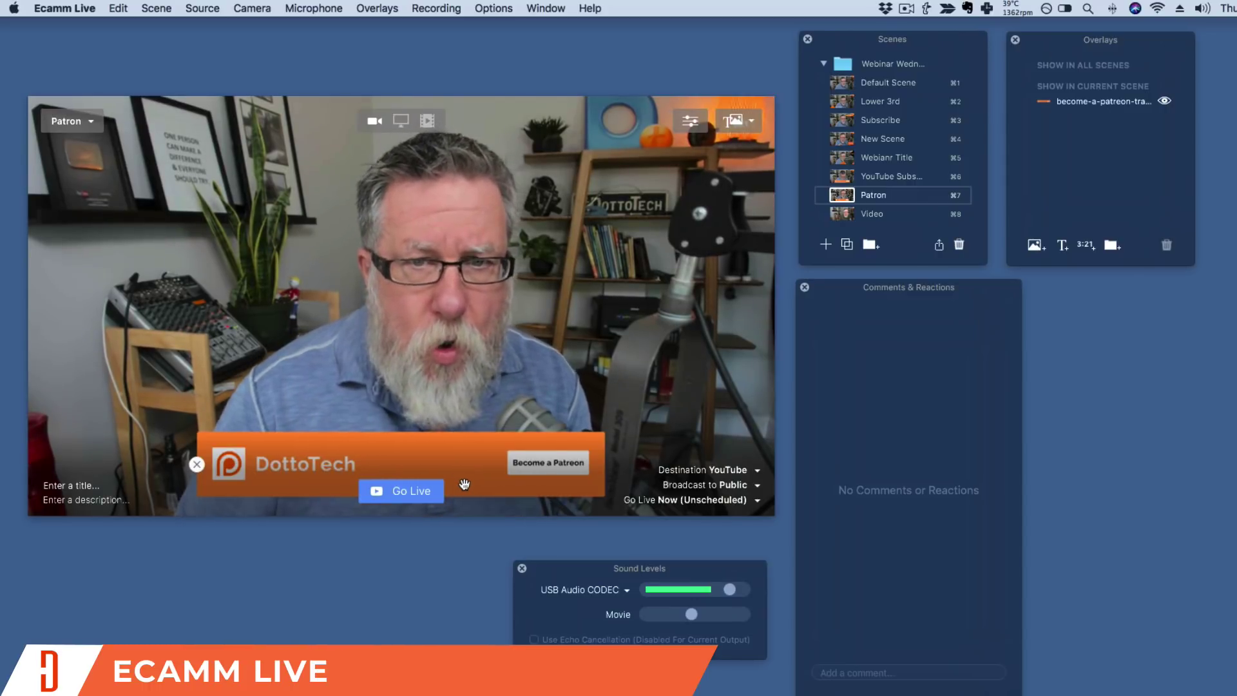
key(super+2)
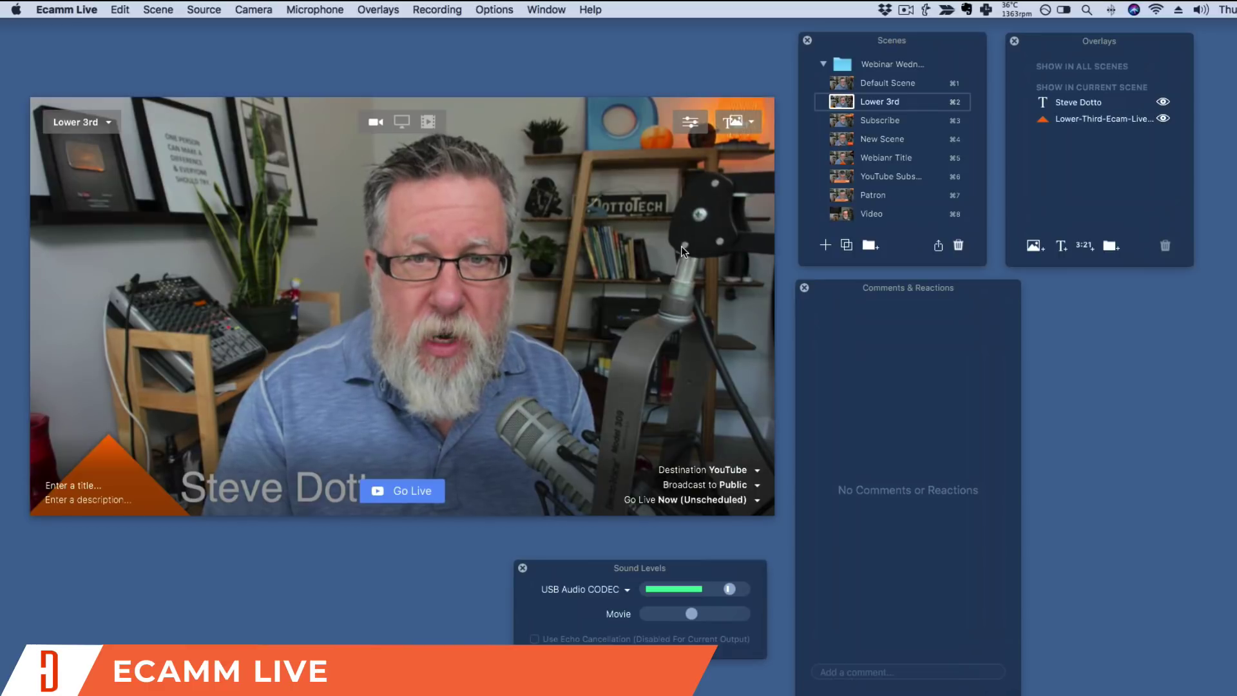
key(super+8)
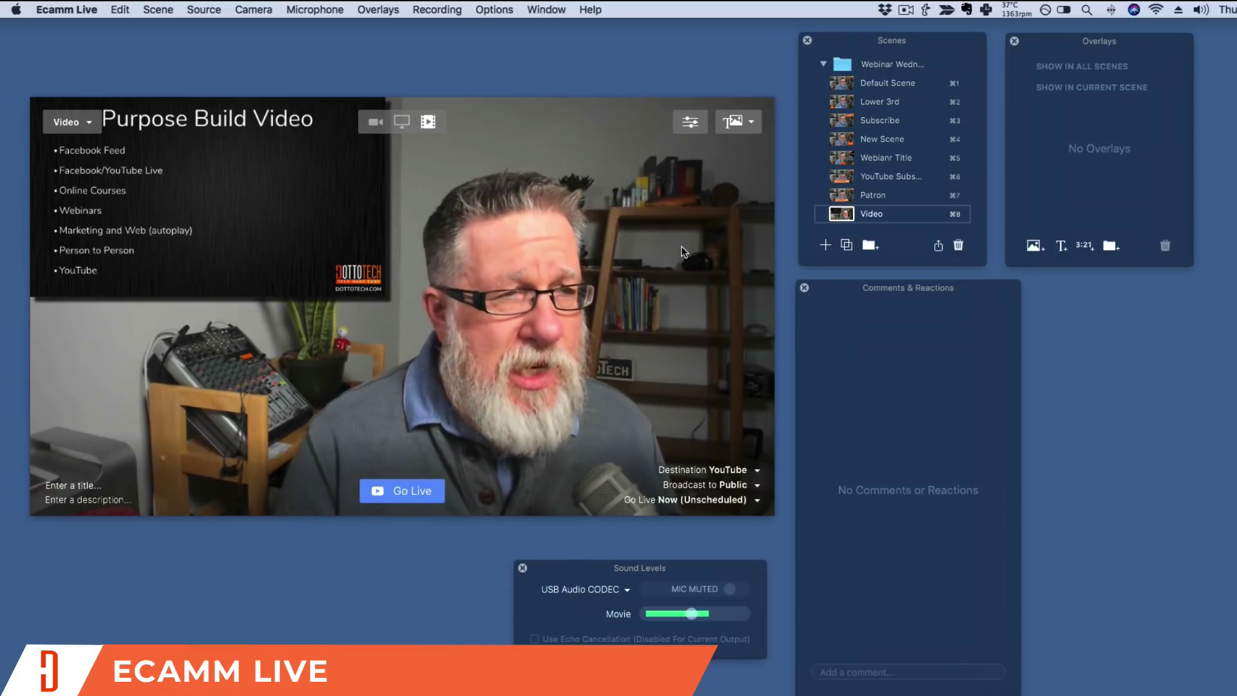
key(super+2)
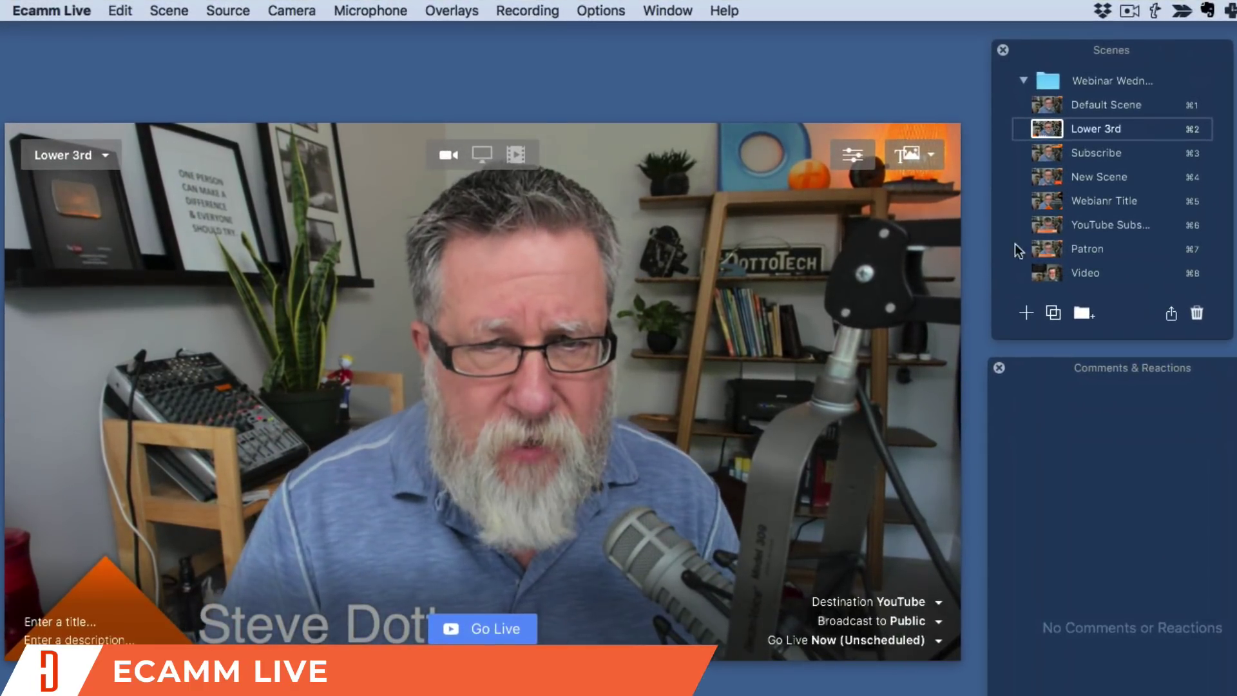
Create a scene named New Scene below Lower 3rd in the Scenes panel
mouse_move(1090, 129)
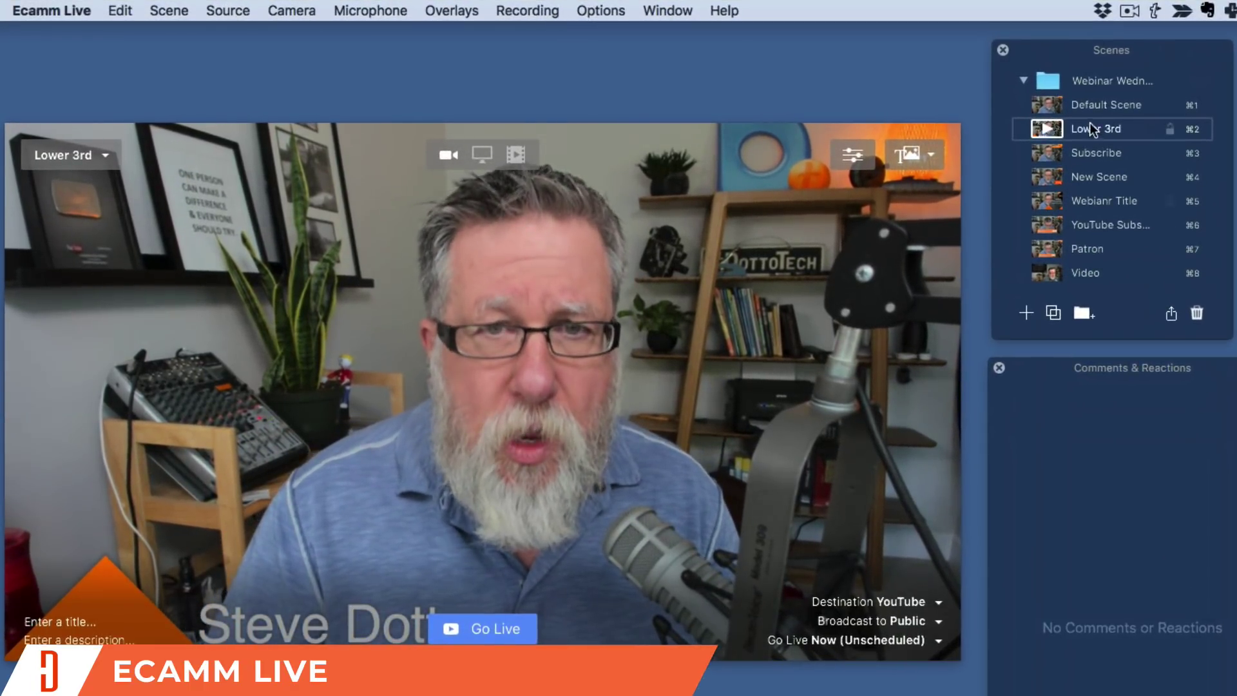
click(1027, 314)
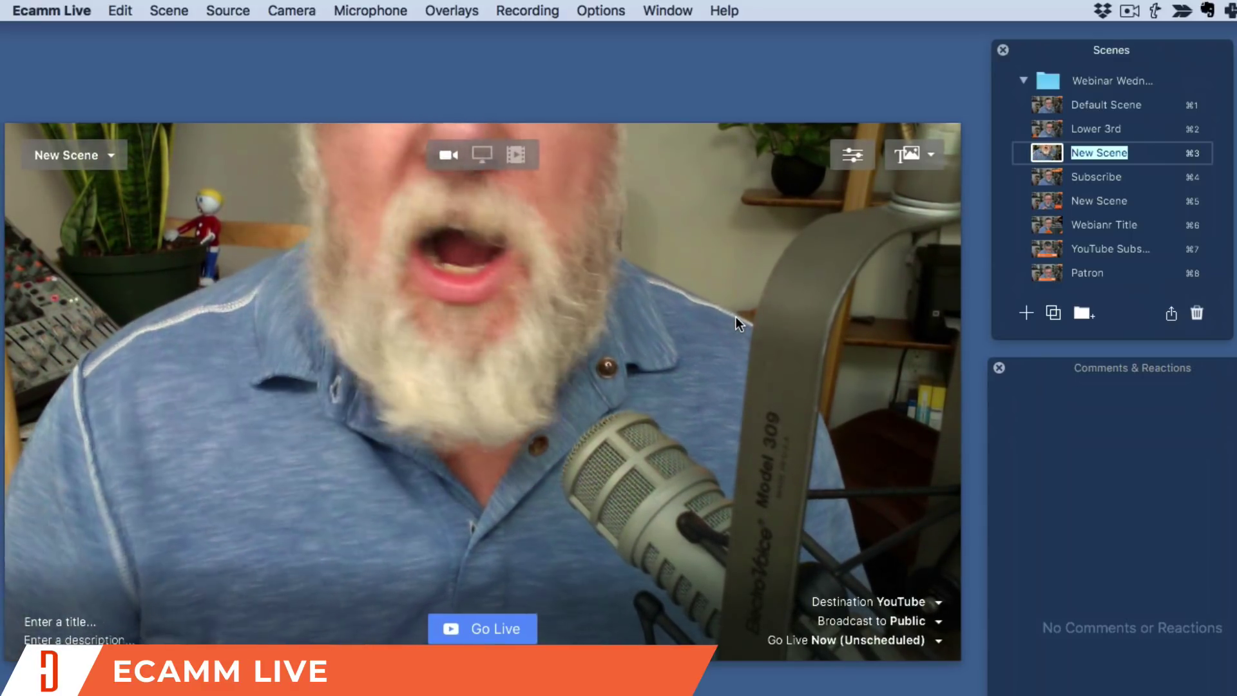
Set New Scene's camera to Logitech BRIO, keeping USB Audio CODEC as microphone
click(293, 10)
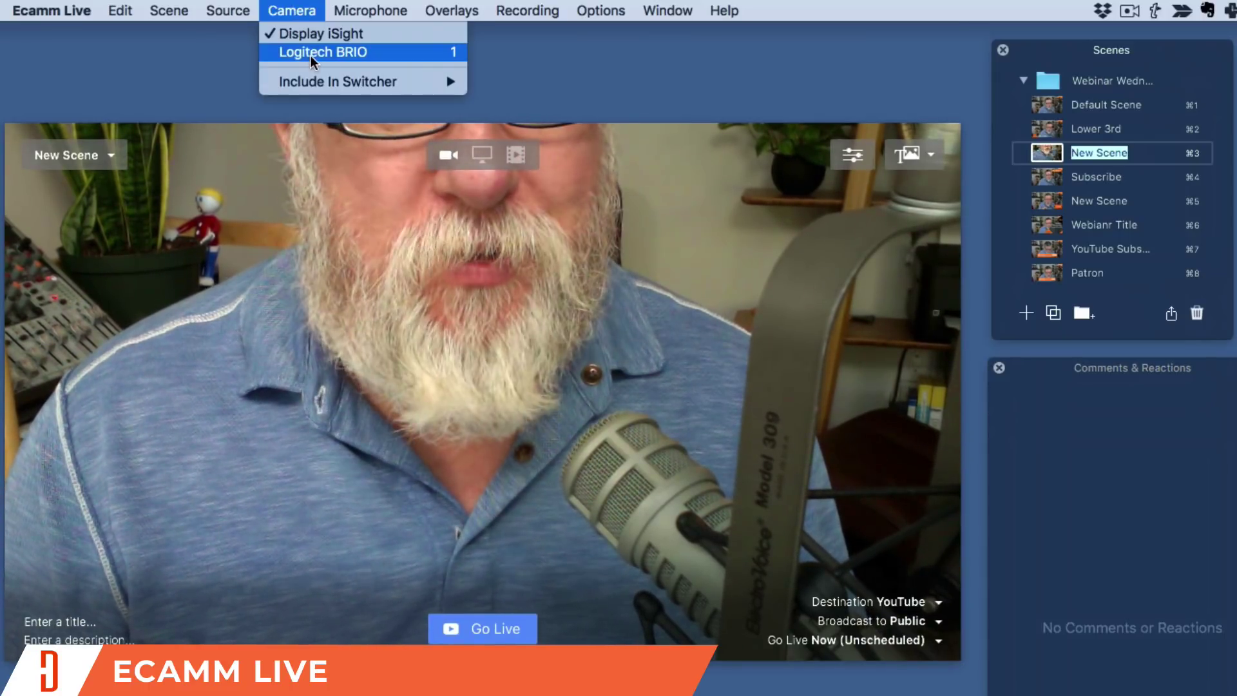
click(310, 55)
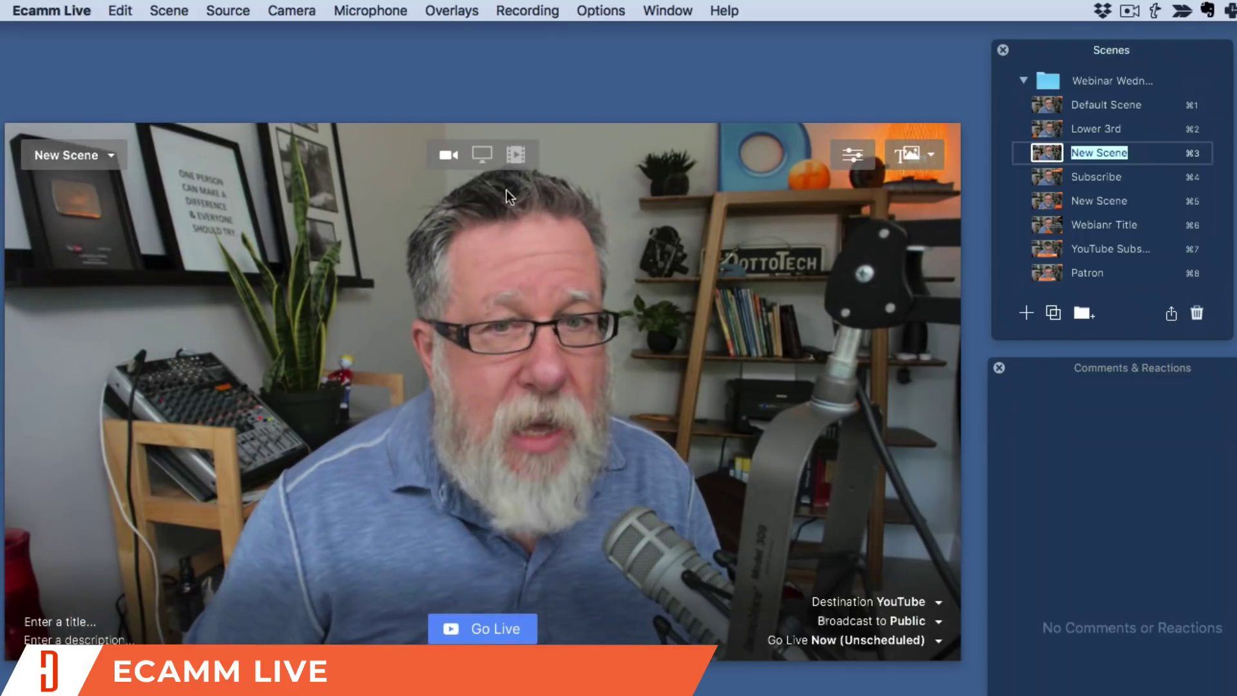
click(289, 8)
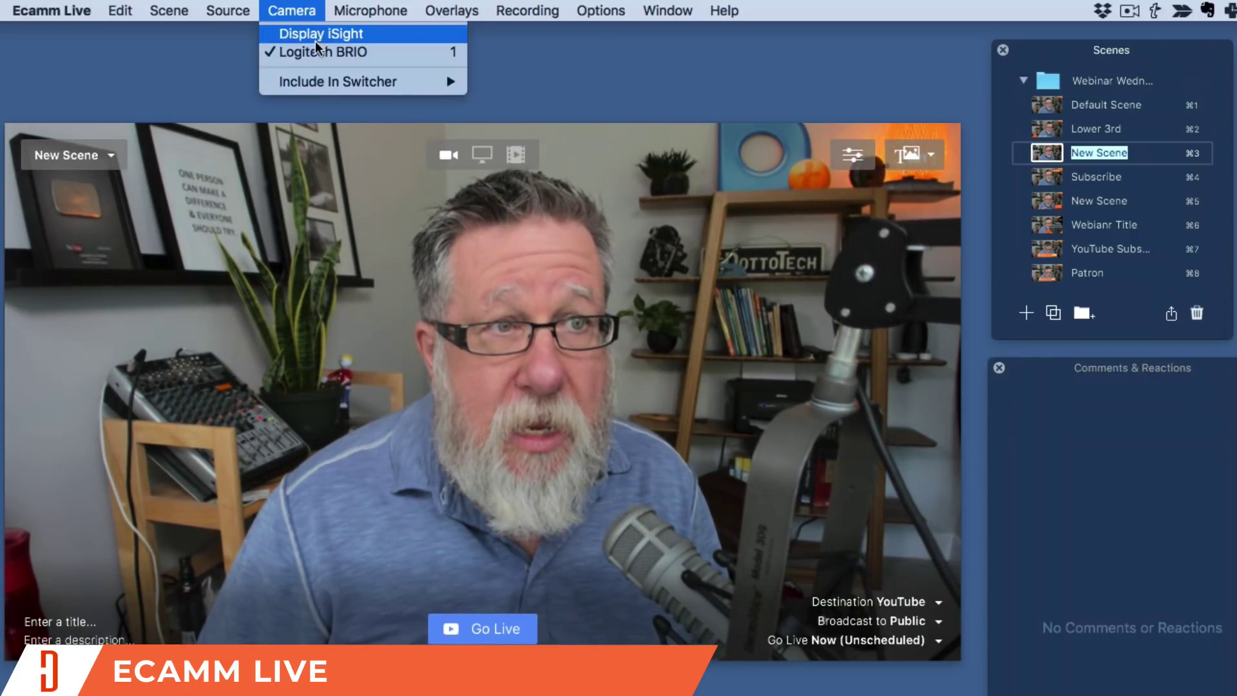
click(343, 251)
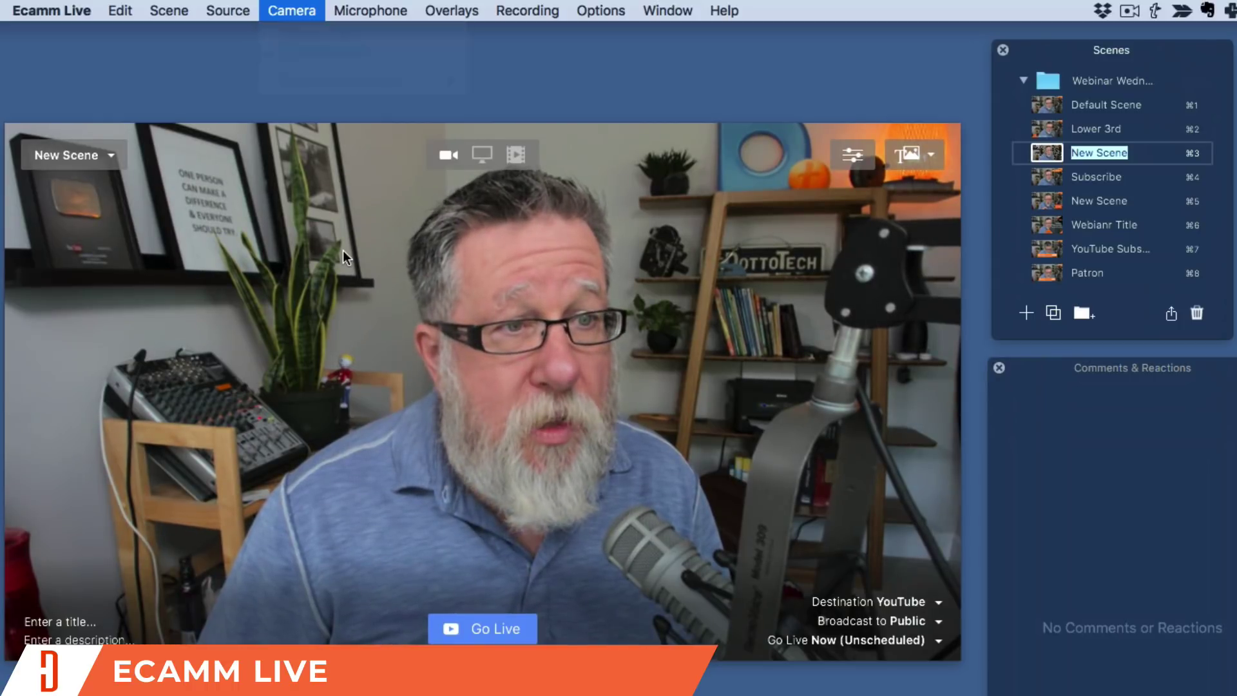
click(377, 9)
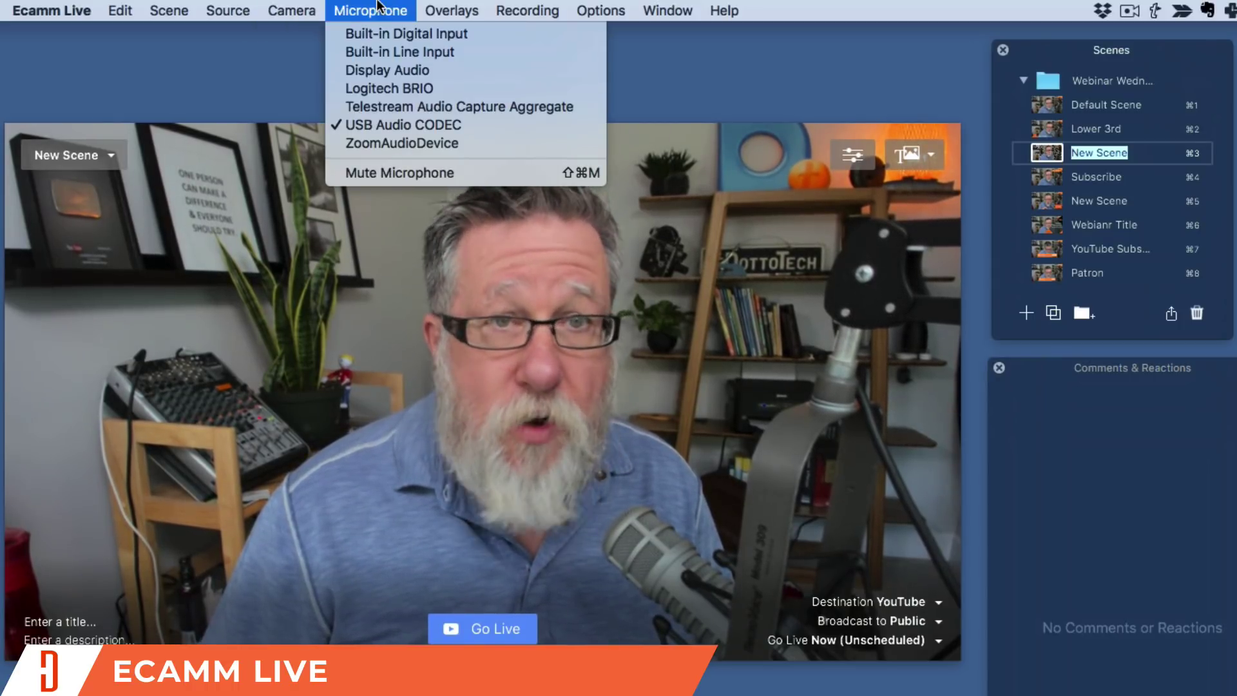
click(278, 384)
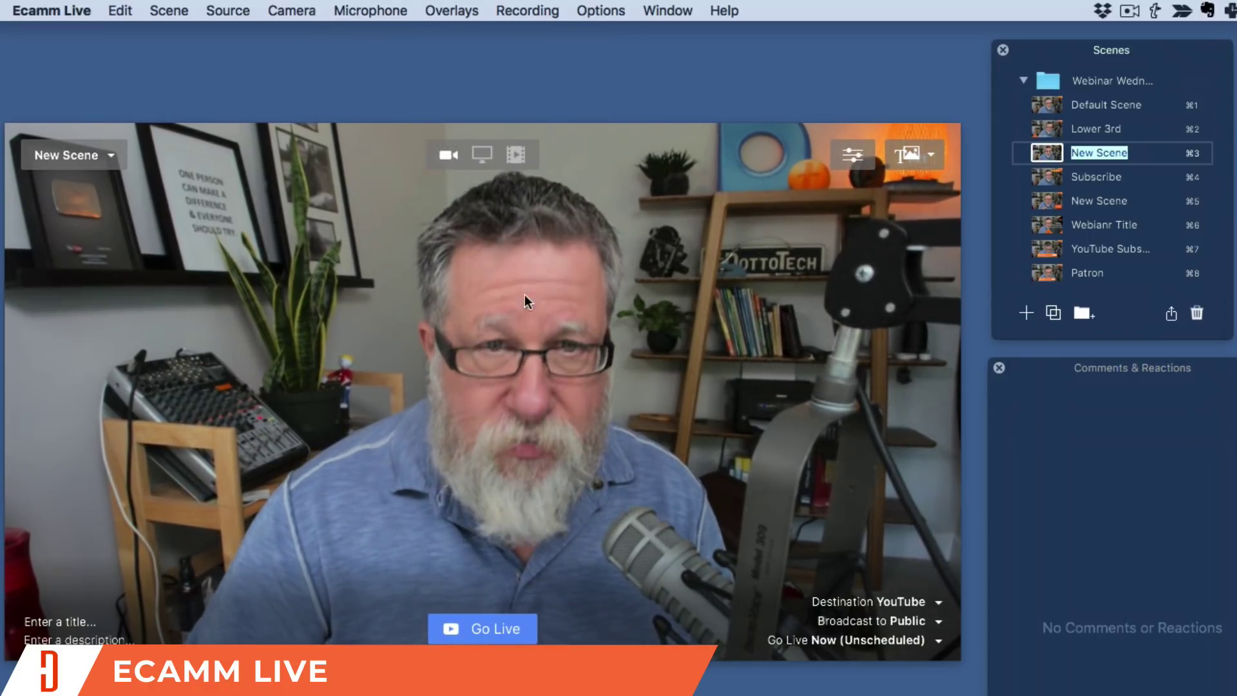
Finish naming the new scene, then switch via YouTube Subscribe (⌘7) to Webianr Title (⌘6)
click(932, 154)
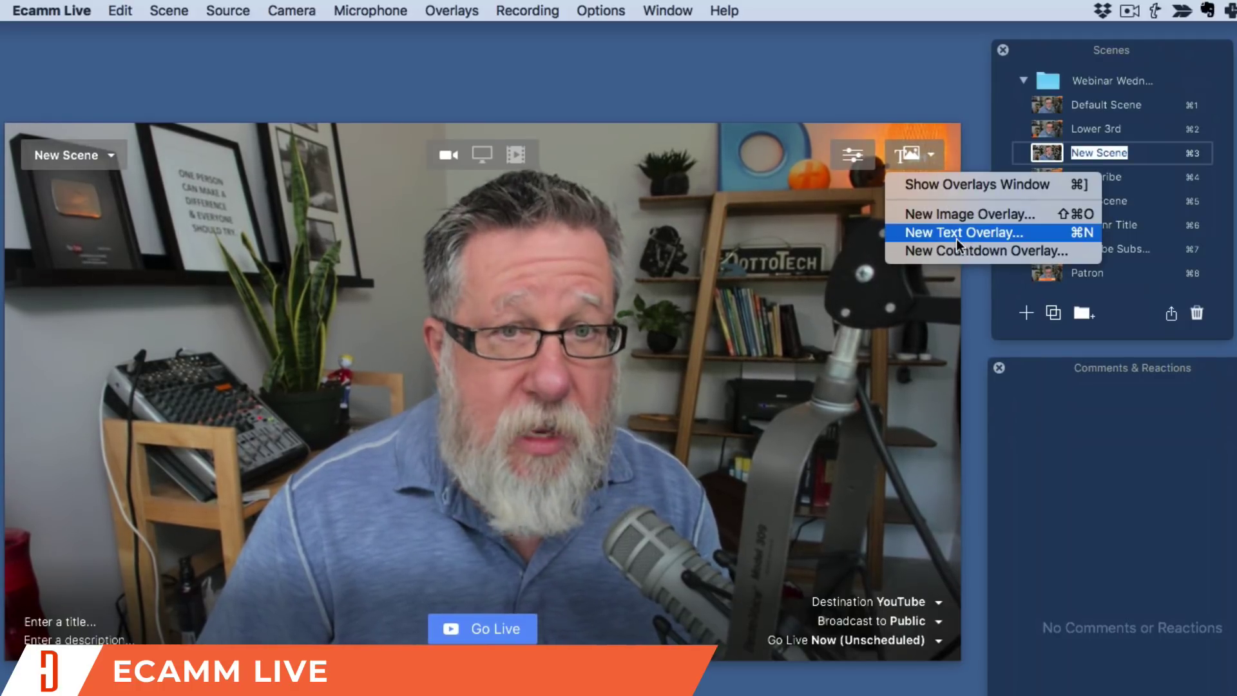
click(1105, 283)
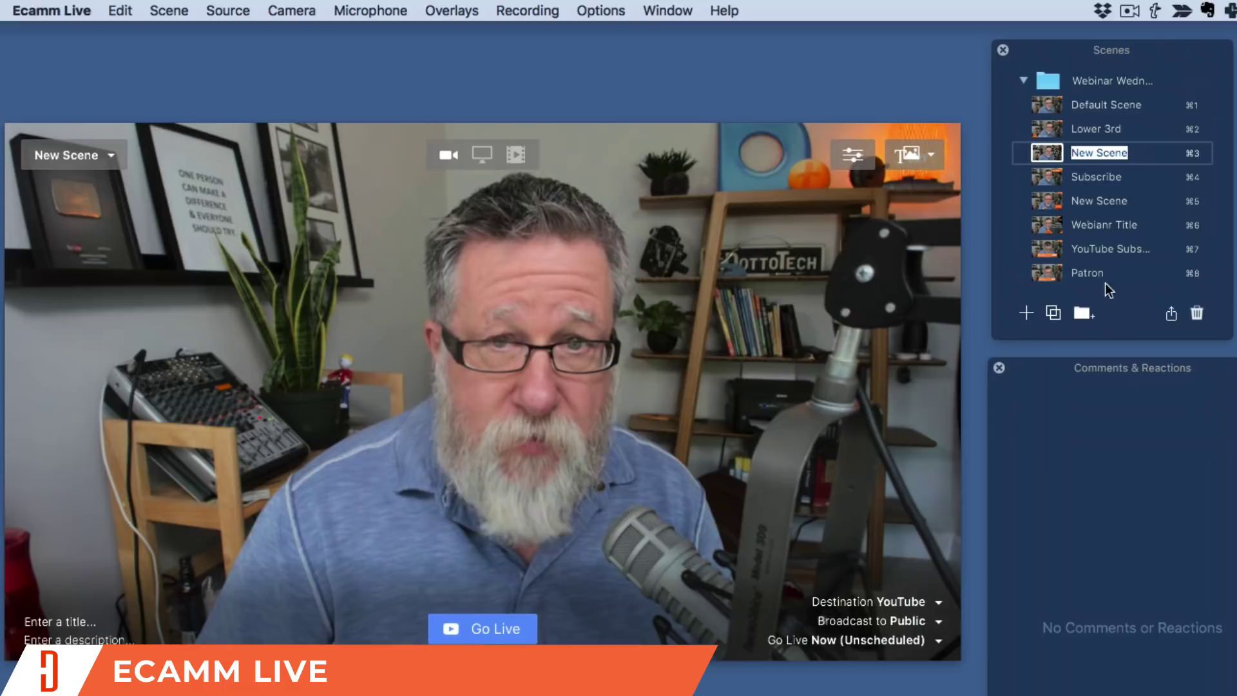
click(1107, 249)
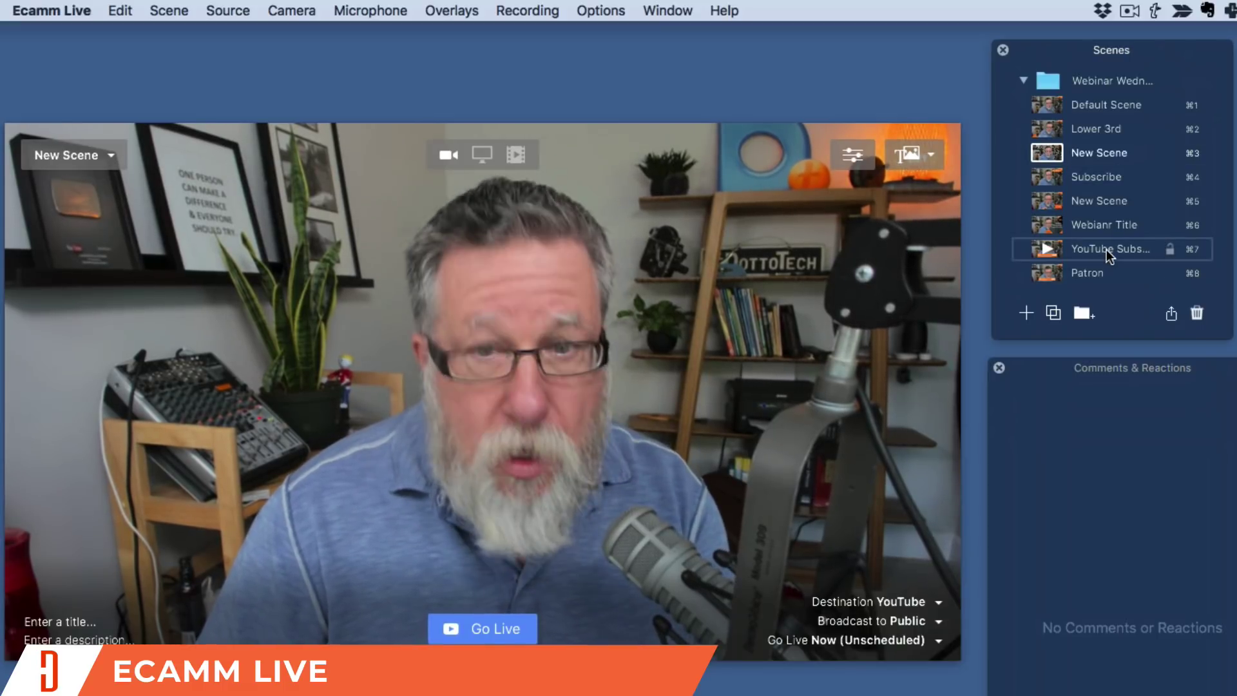
key(super+7)
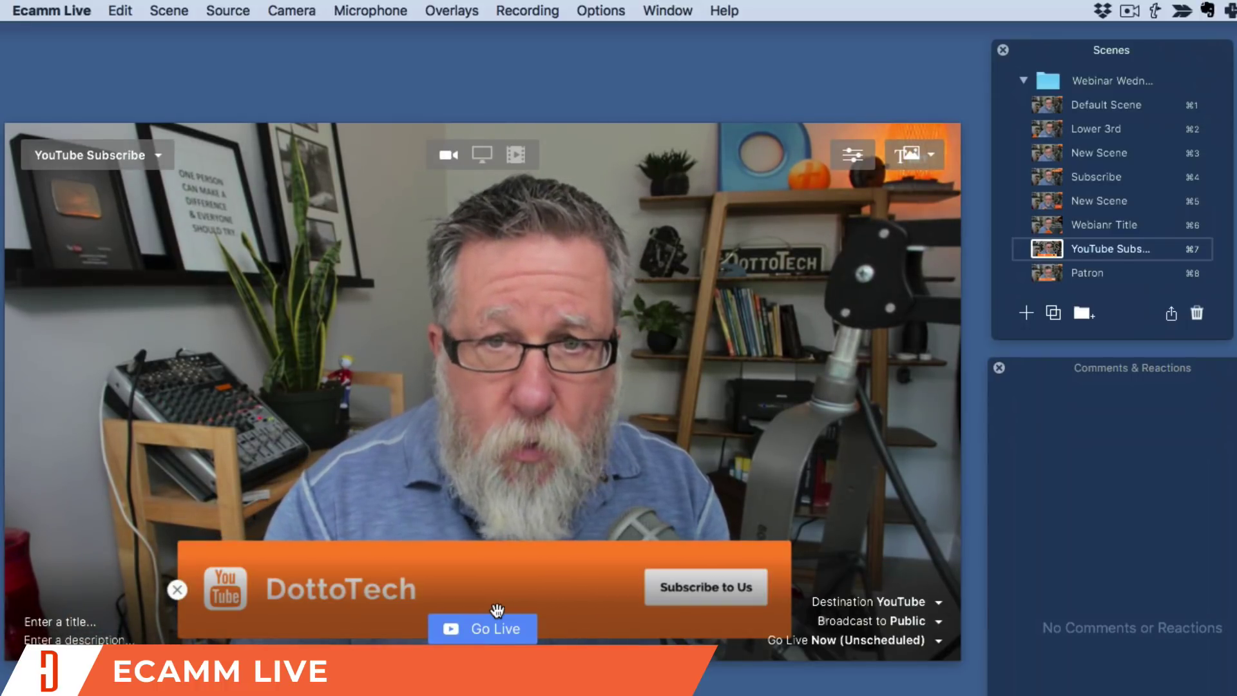
key(super+6)
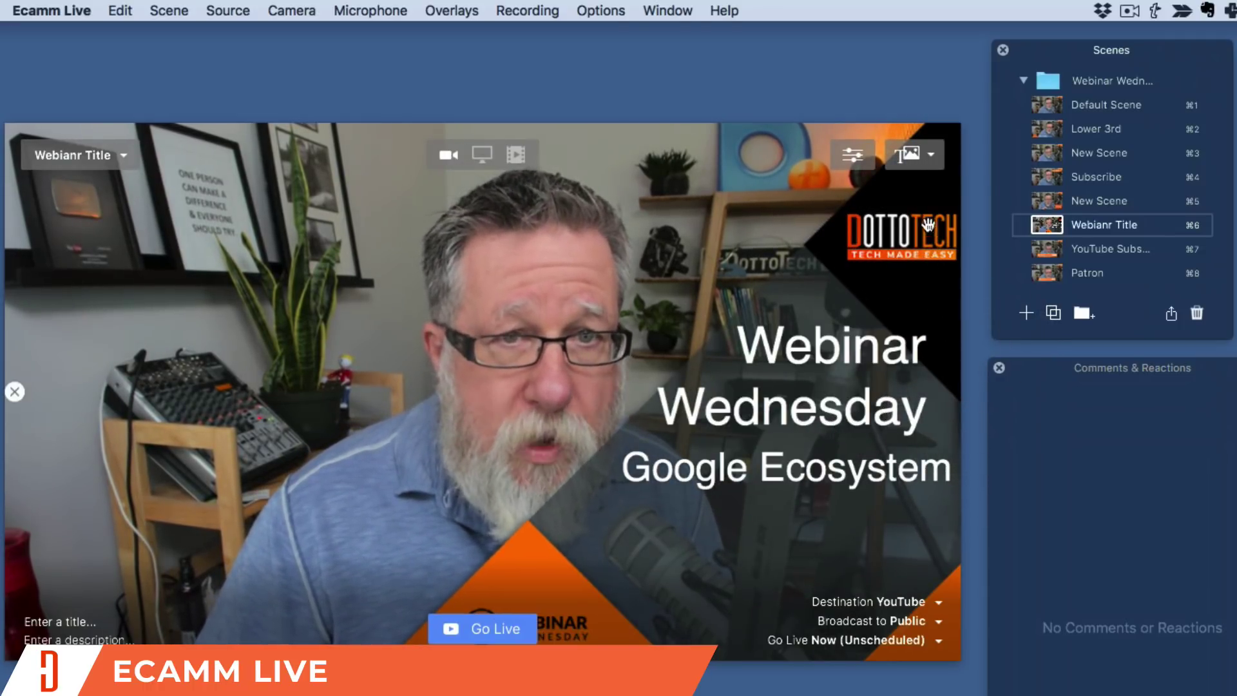
Look over the overlay options and the Webinar Wednesday title editor without making changes
click(930, 161)
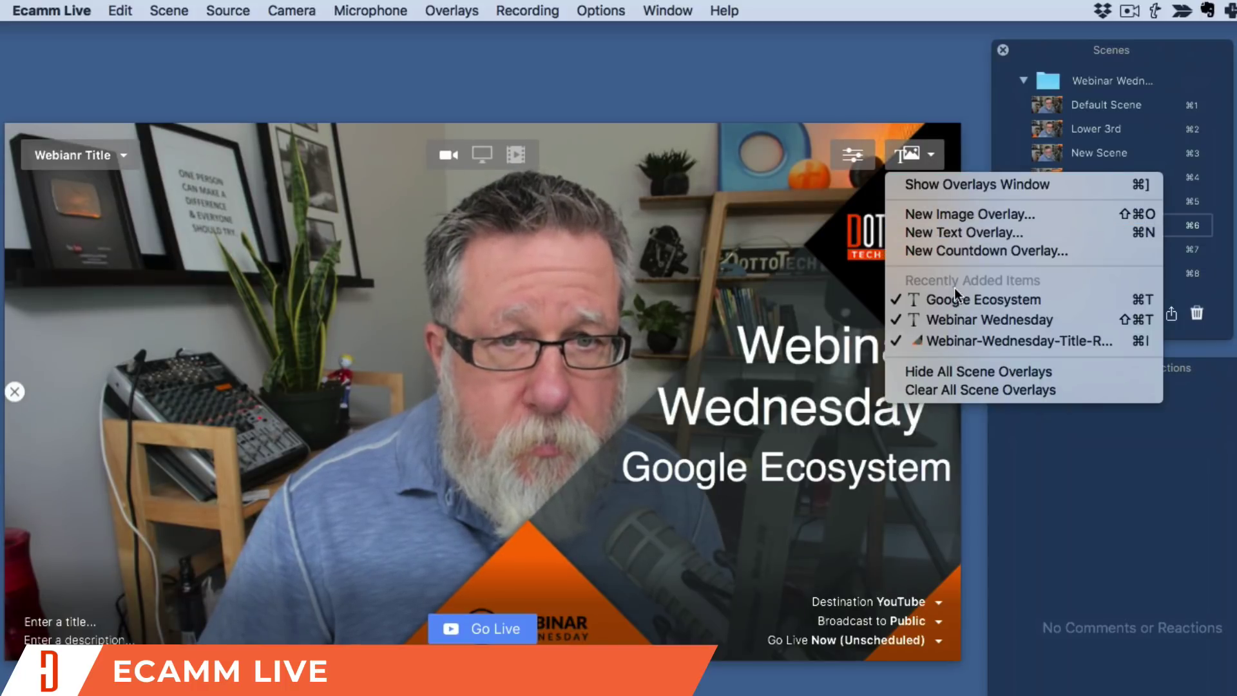
click(964, 230)
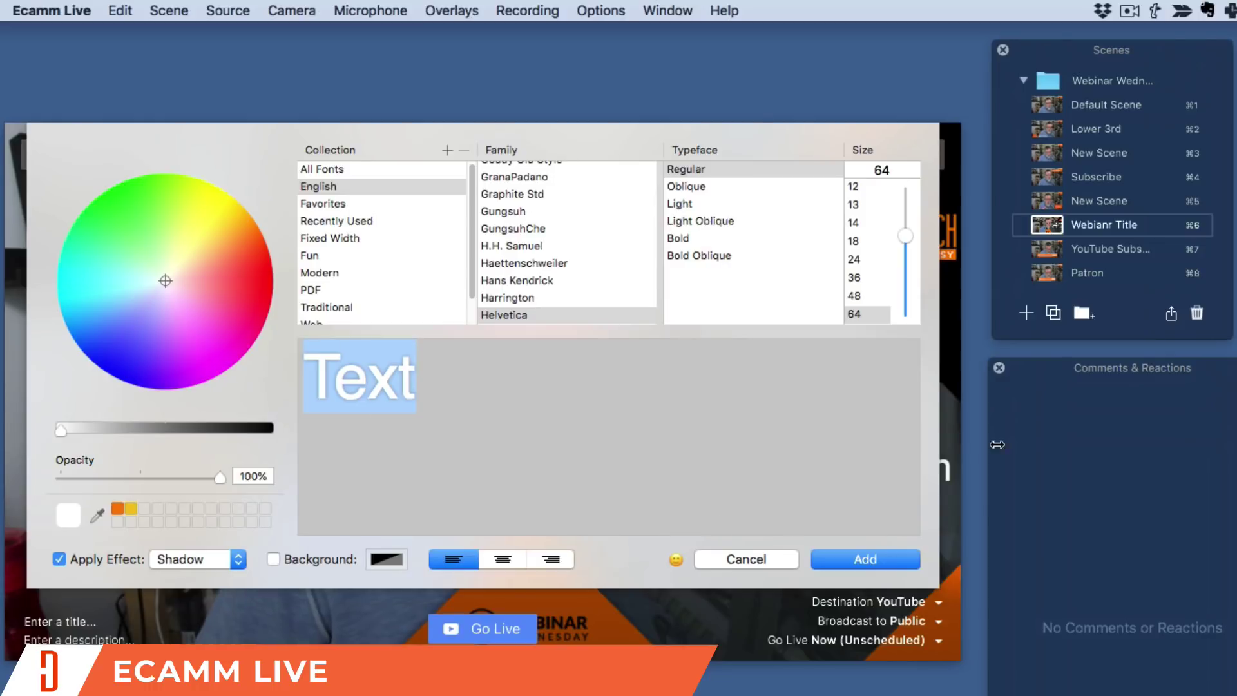
click(754, 558)
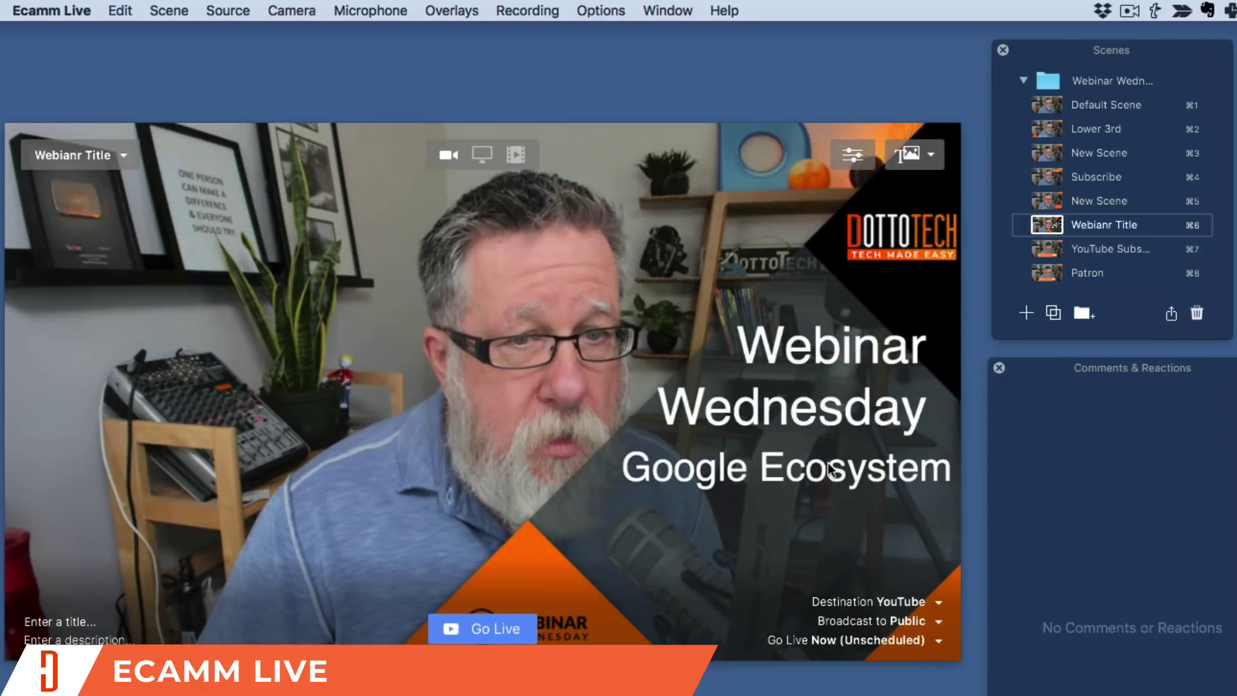
double_click(852, 357)
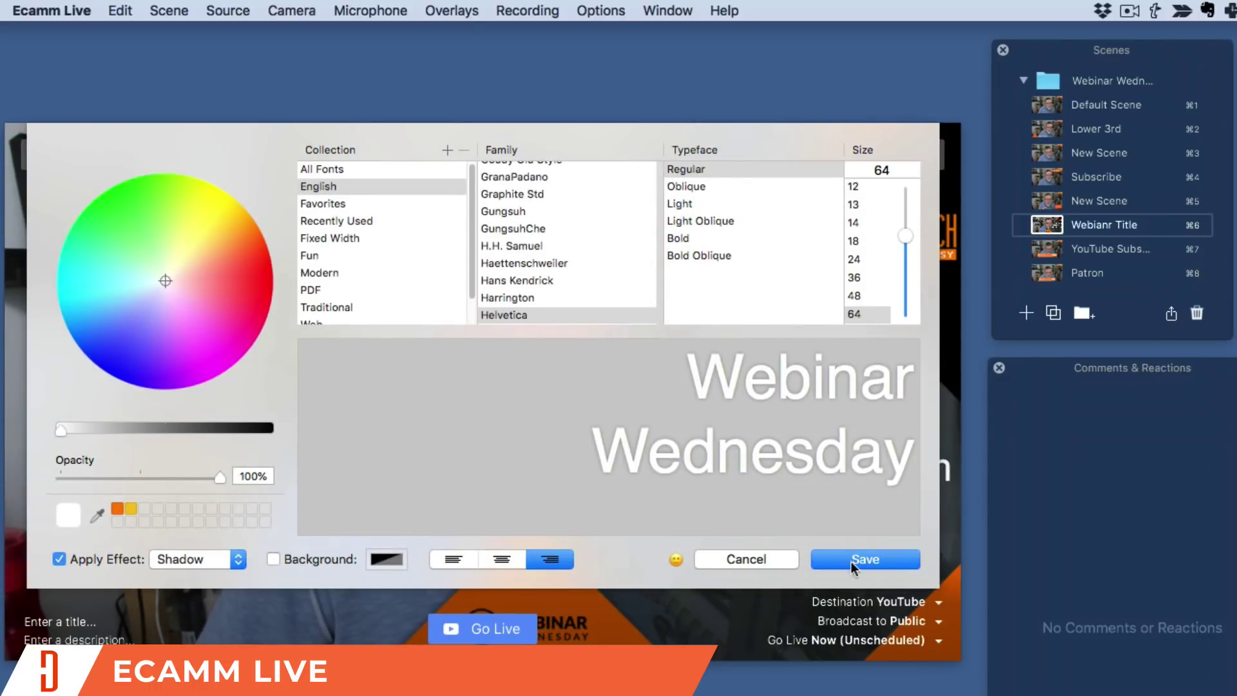
click(752, 559)
Change the Google Ecosystem text to Gmail, then move and enlarge it beneath Webinar Wednesday
double_click(804, 475)
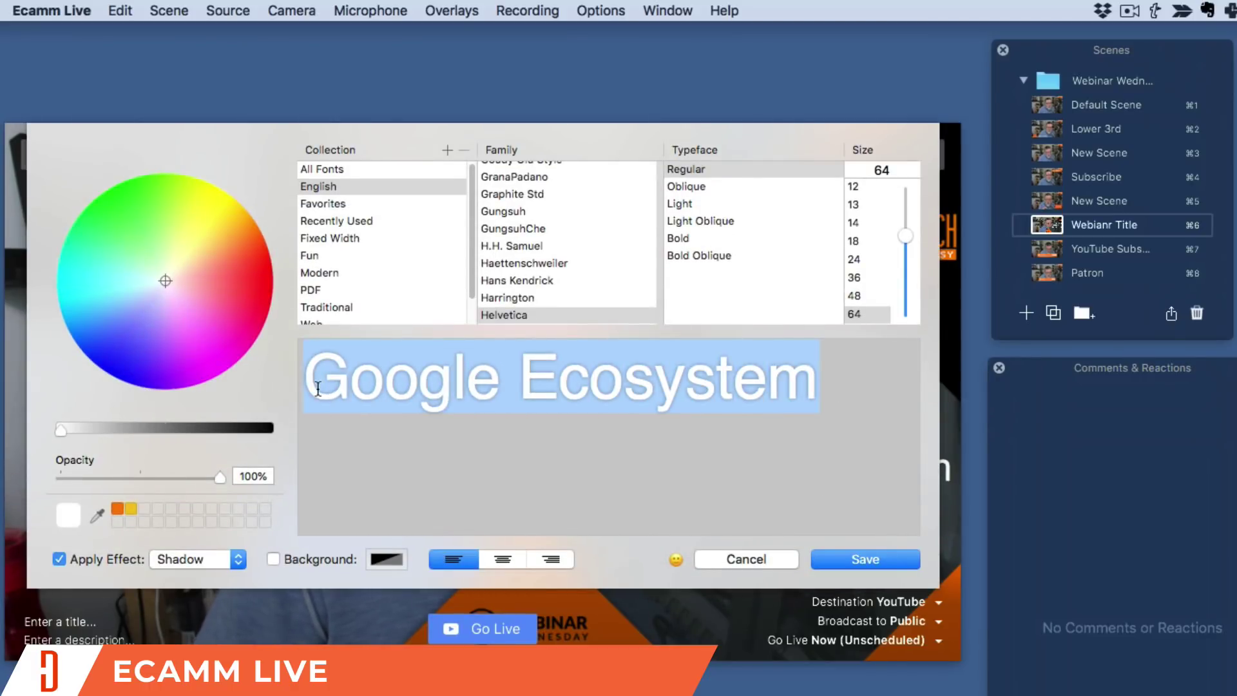
text(Gmail)
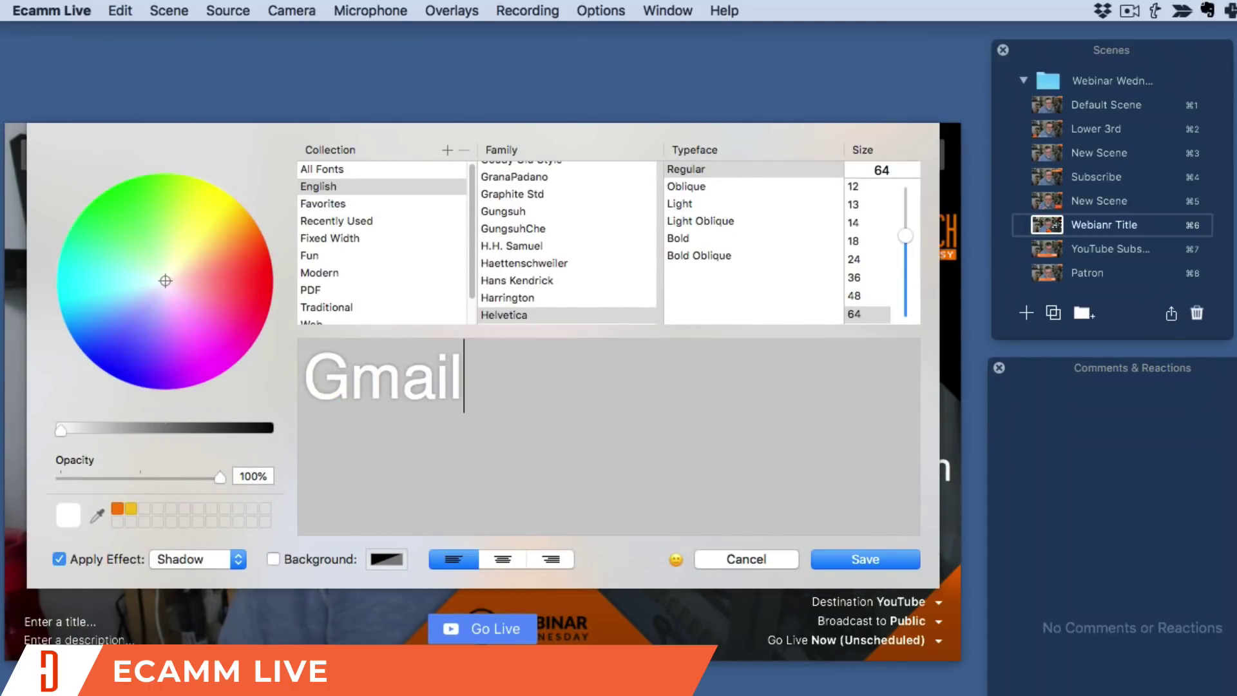
click(865, 559)
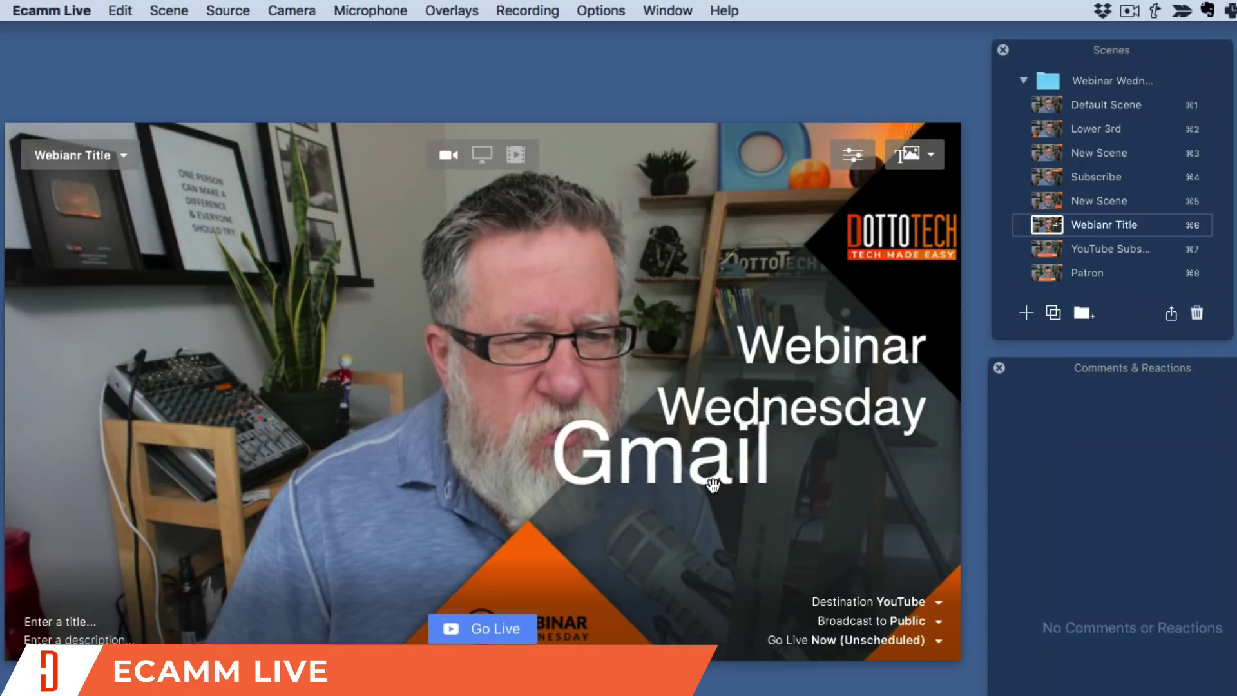
drag(718, 489, 823, 525)
scroll(823, 525, up, 2)
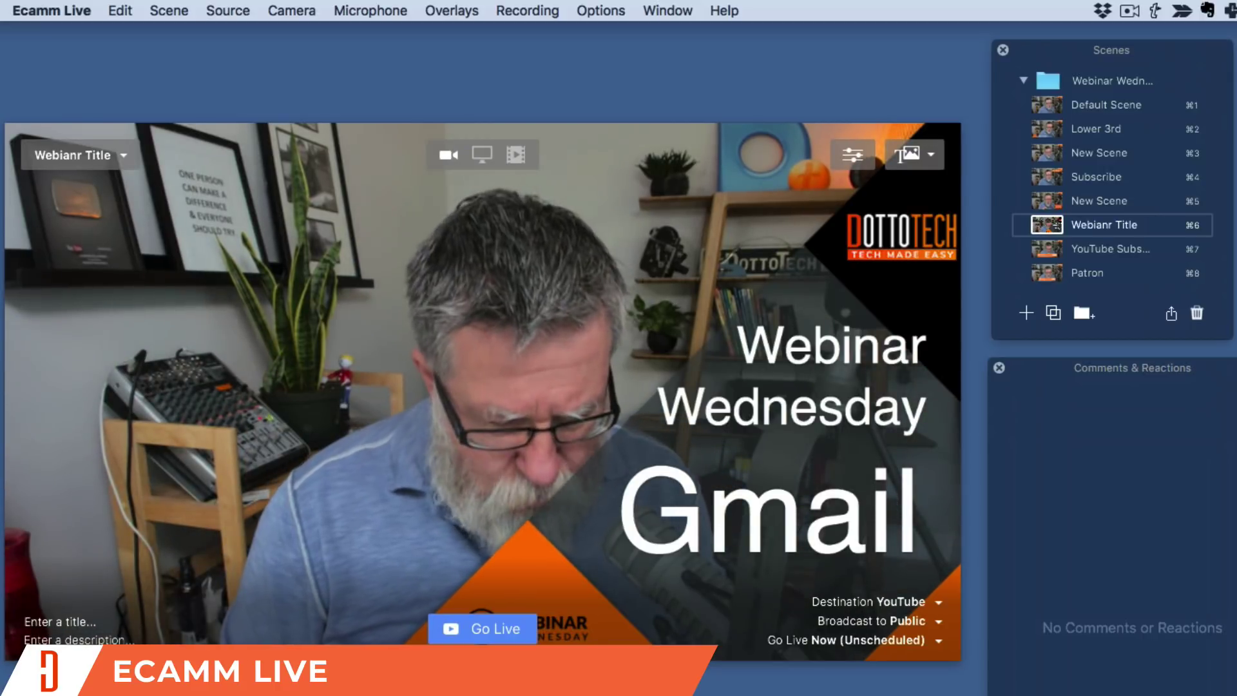
Switch to Default Scene (⌘1) and set the destination to a Custom Stream Key on Wowza RTMP
key(super+1)
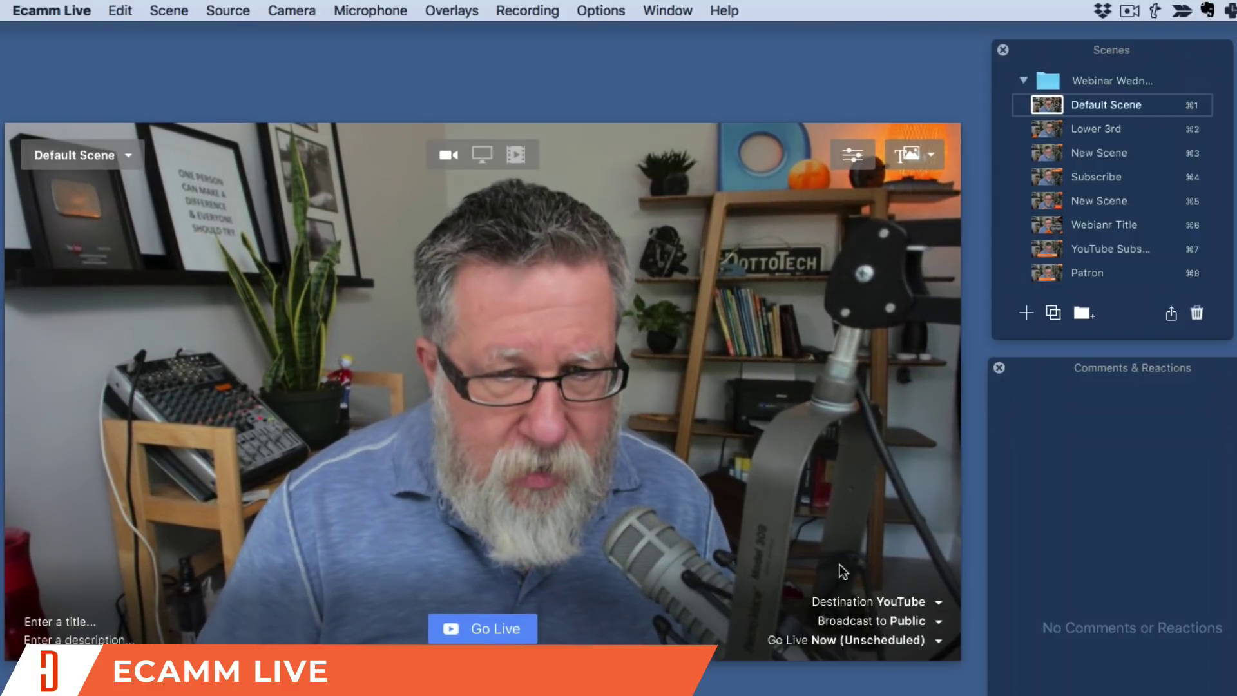
click(914, 602)
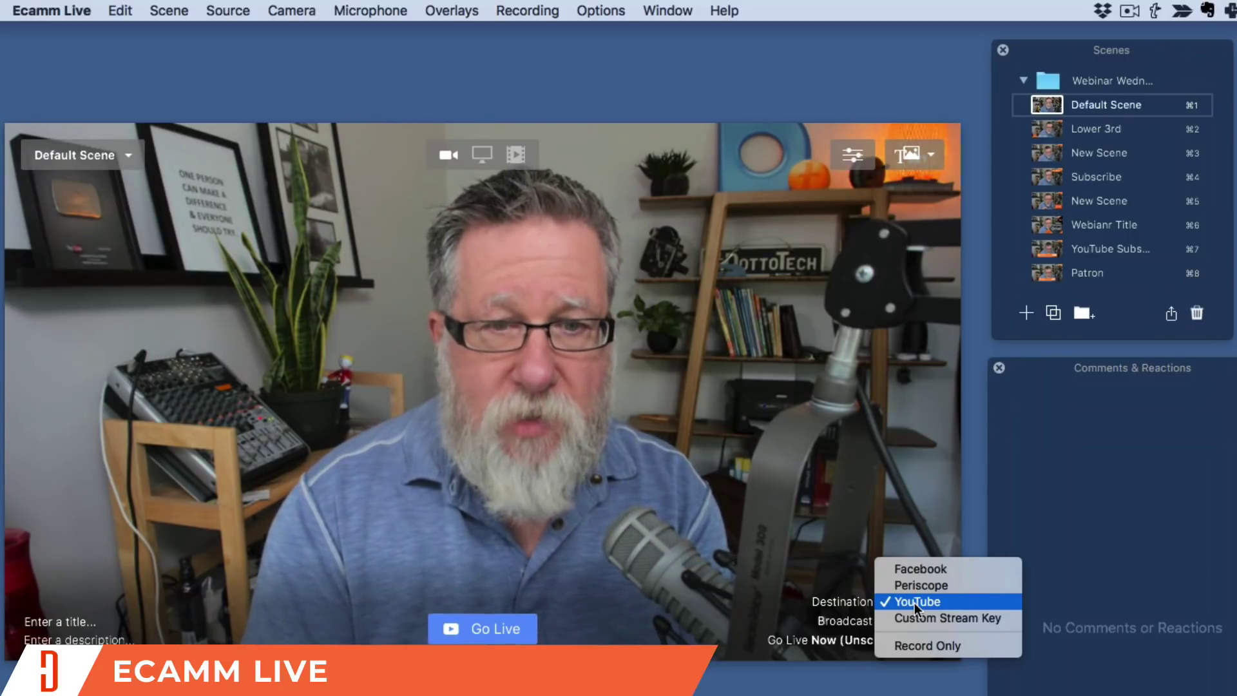
click(942, 617)
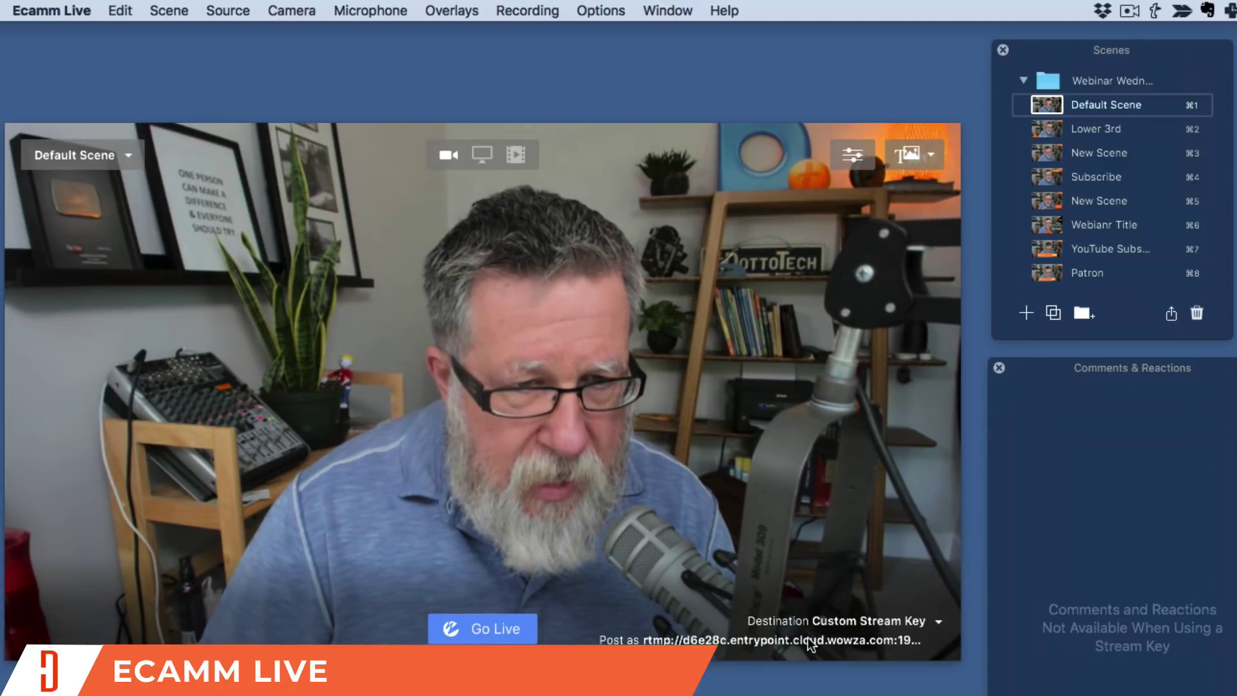
click(910, 640)
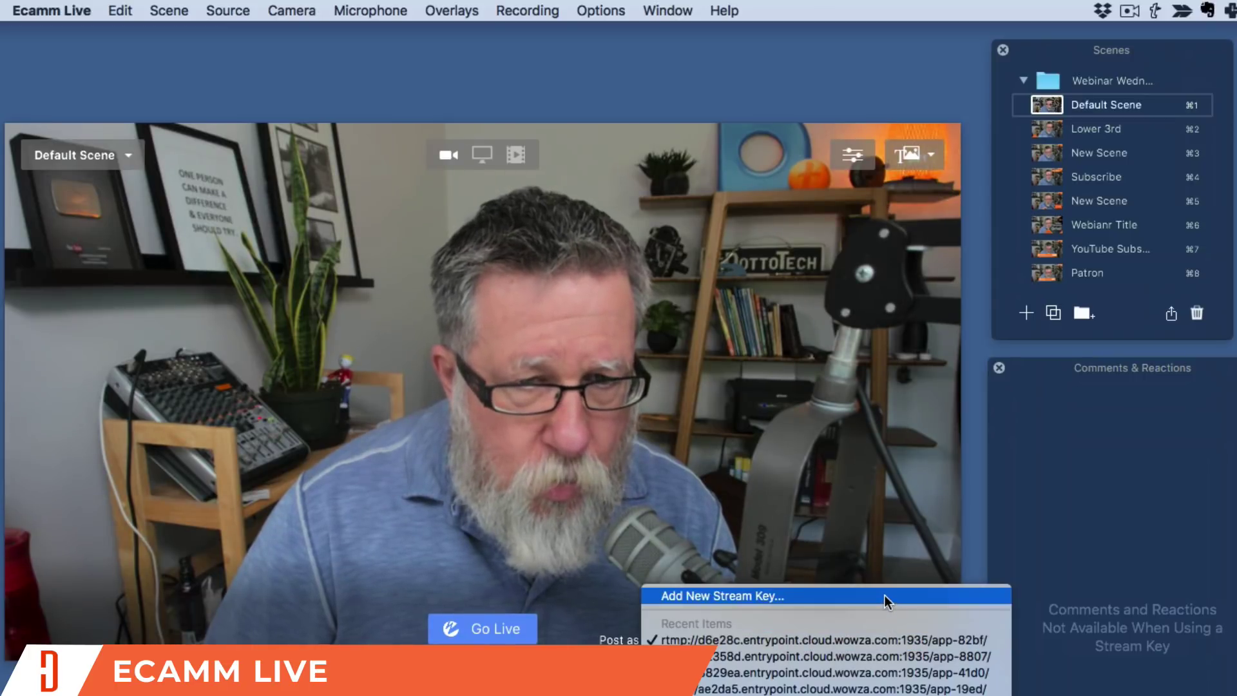
click(883, 595)
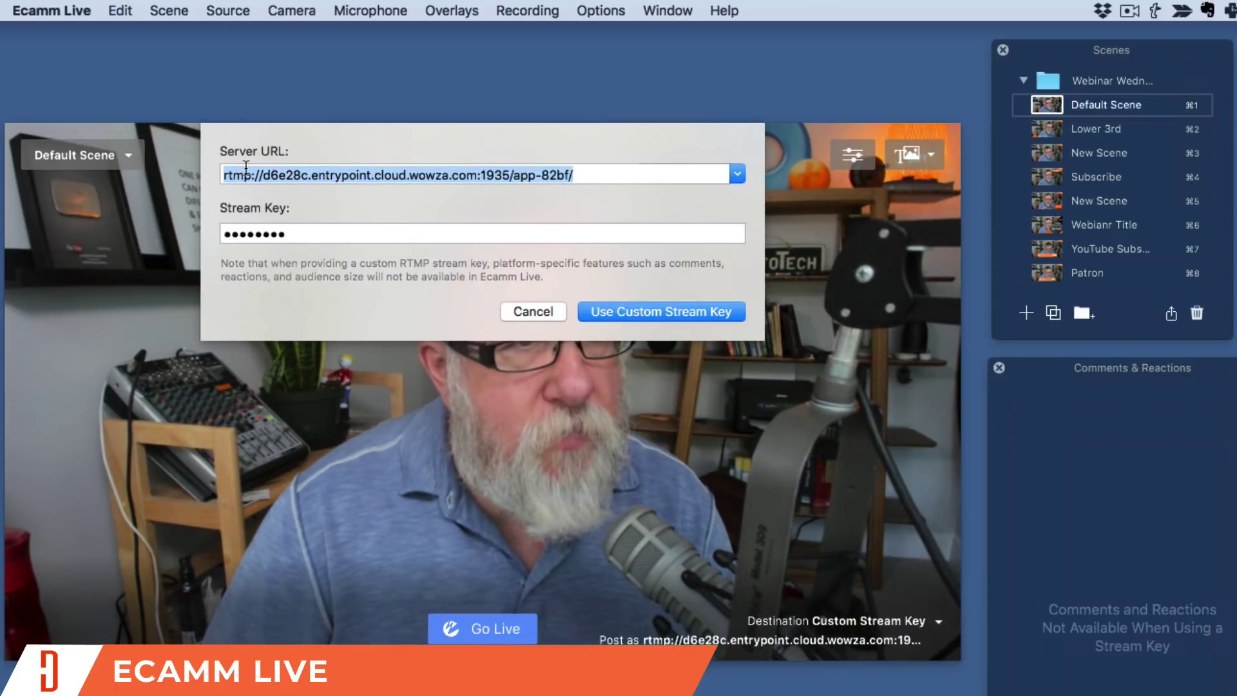
click(527, 311)
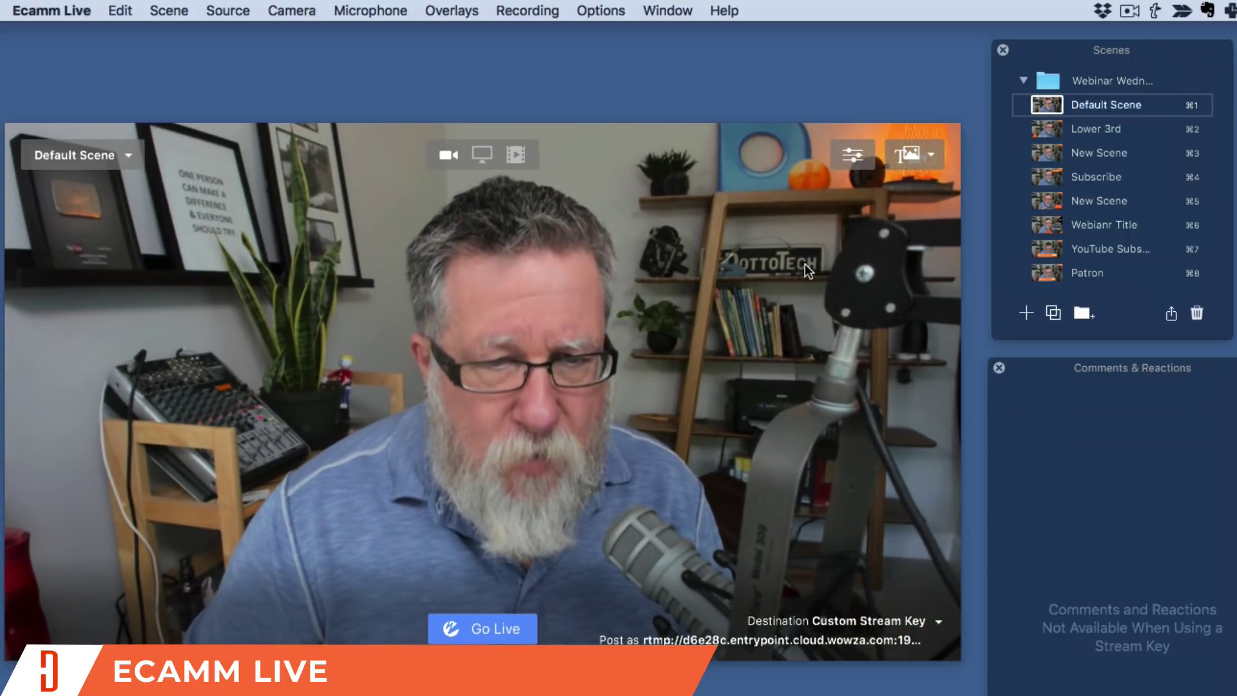
Return the destination to YouTube, broadcasting to Public and going live now
click(916, 620)
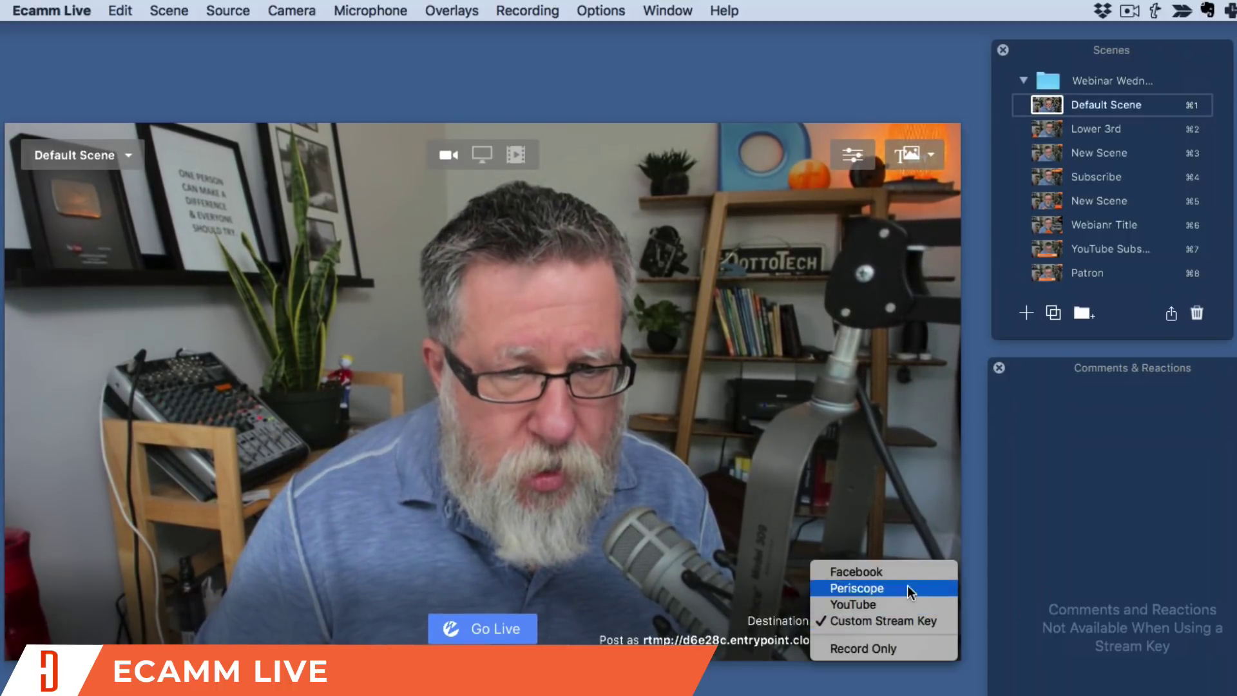
click(899, 601)
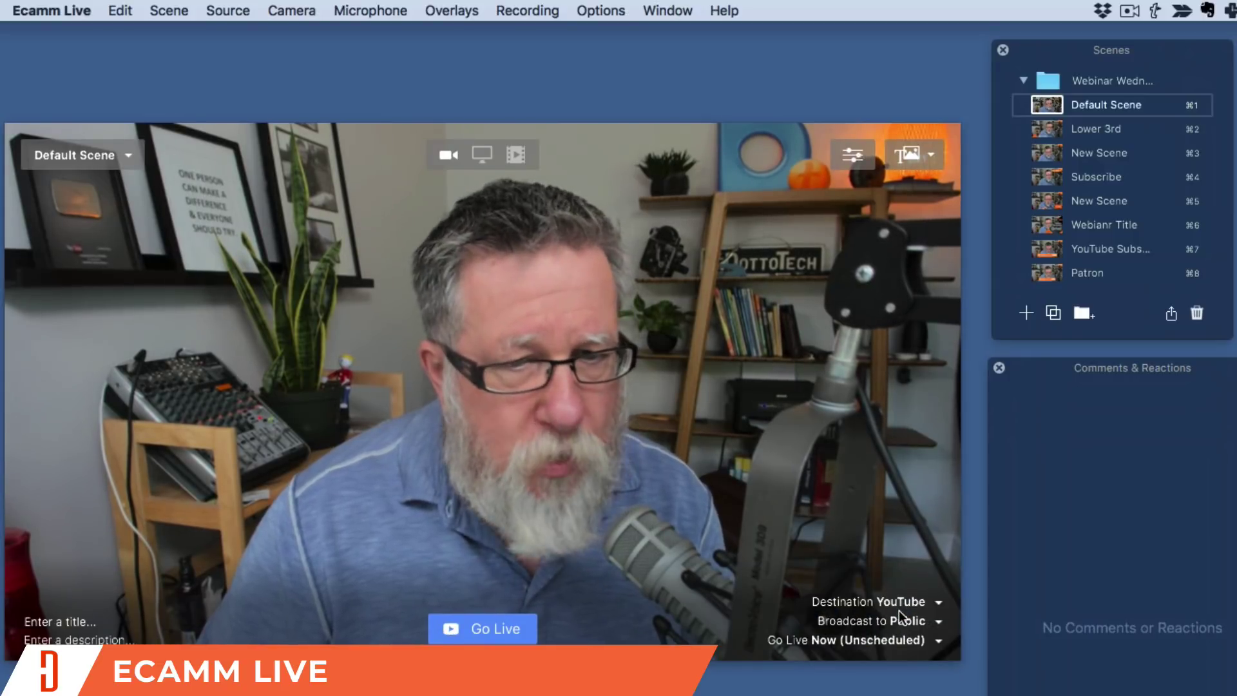
click(923, 620)
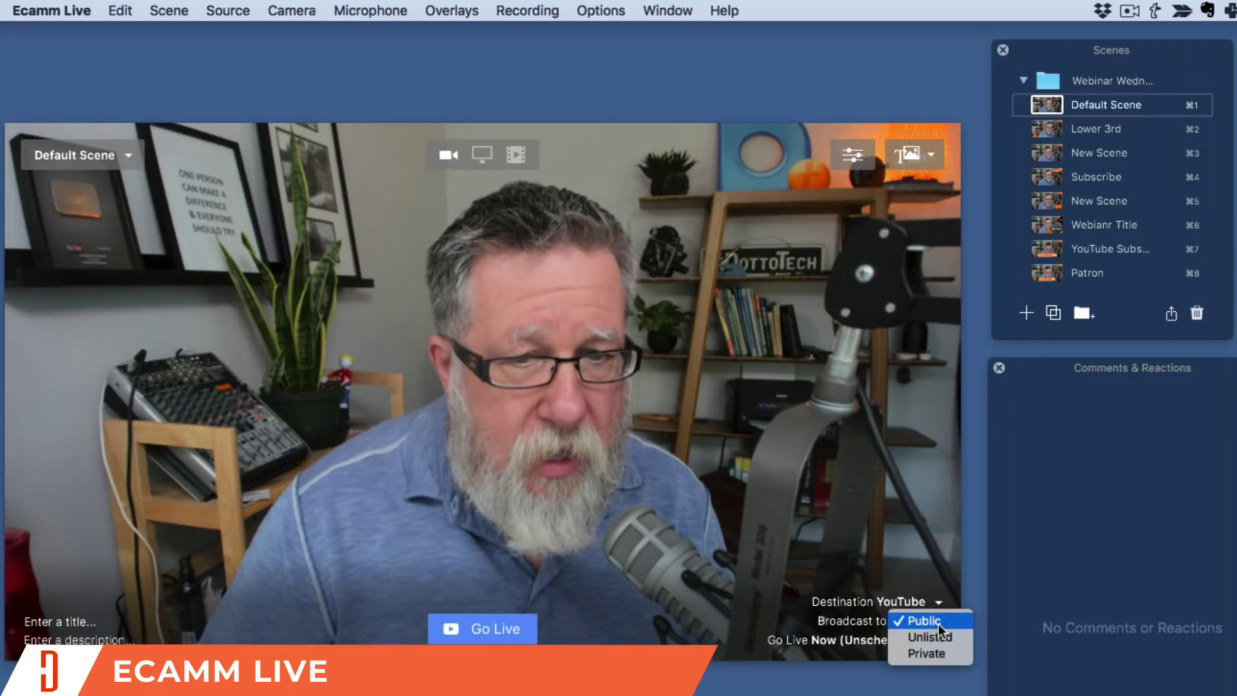
click(938, 622)
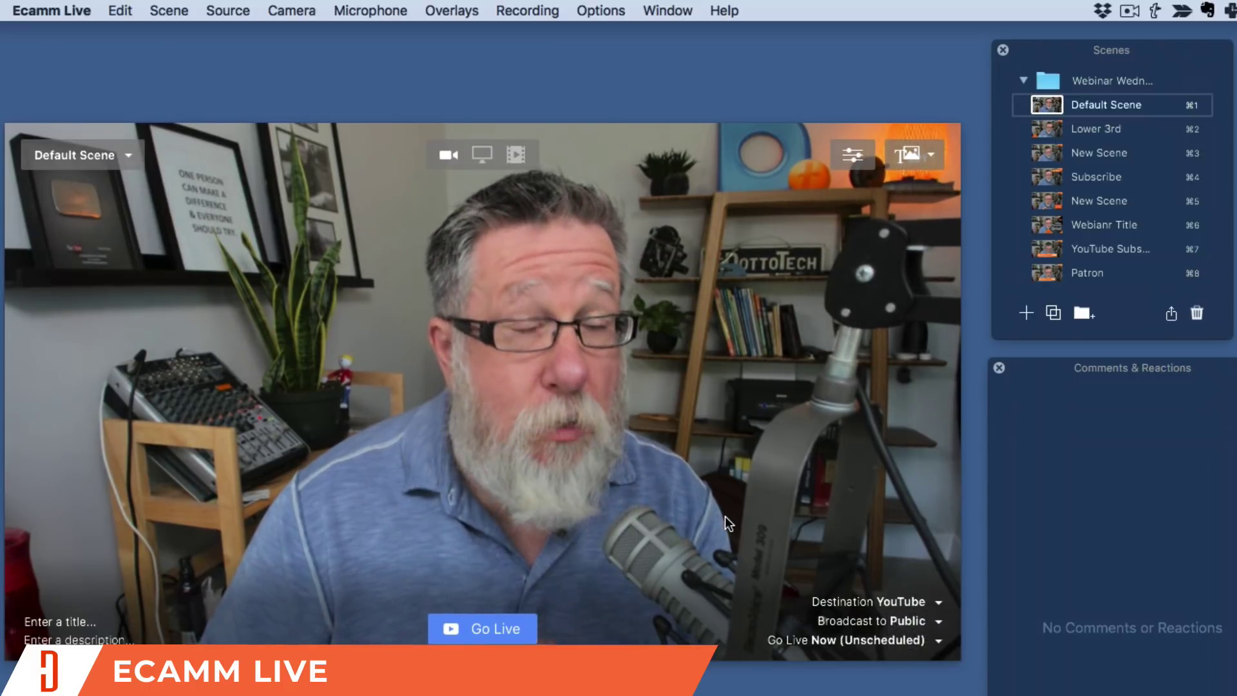
click(910, 635)
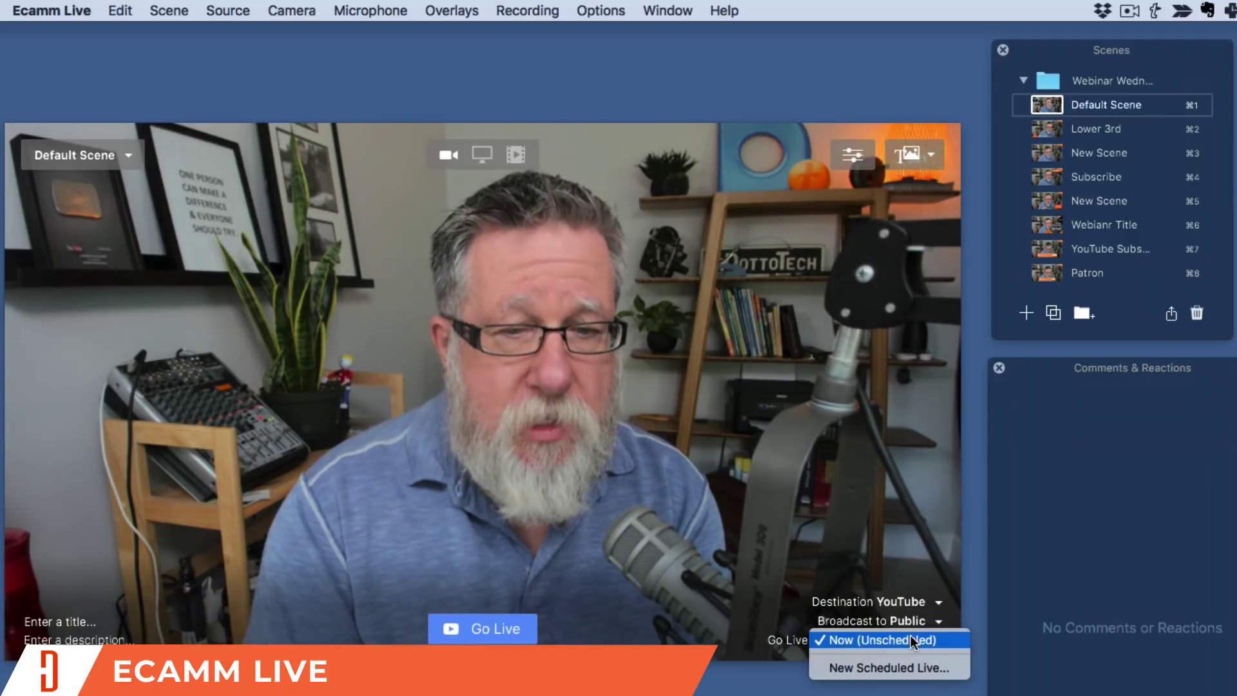
click(906, 670)
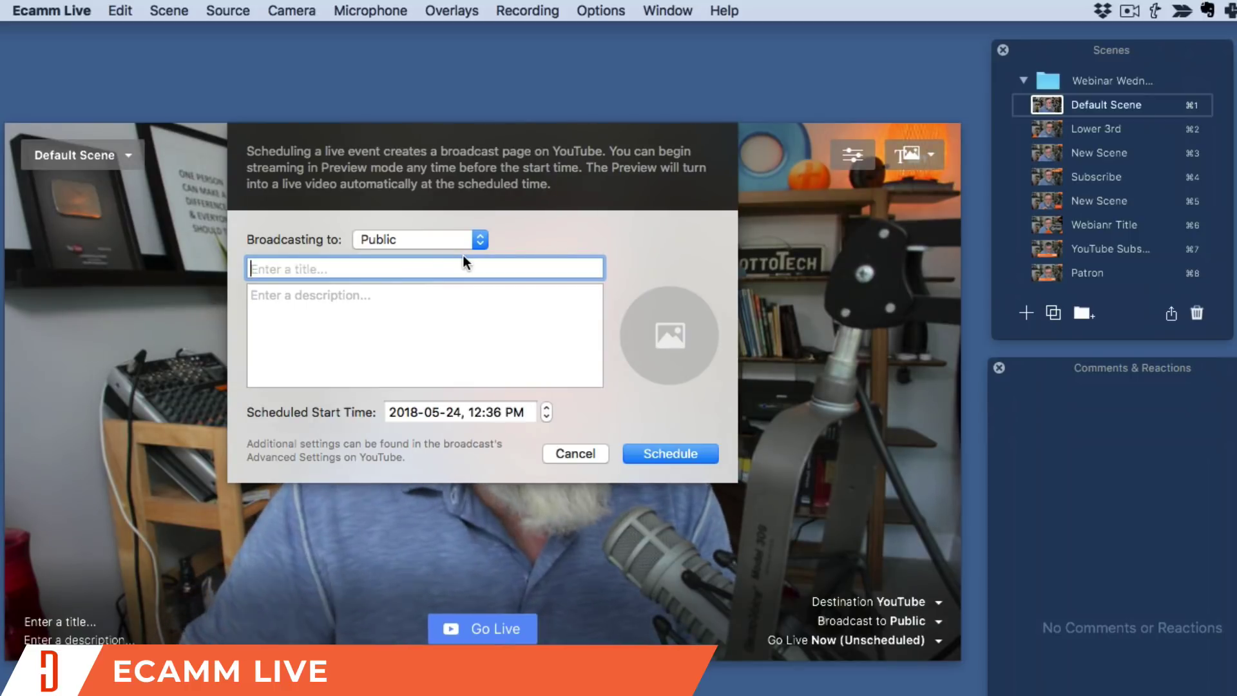
click(573, 452)
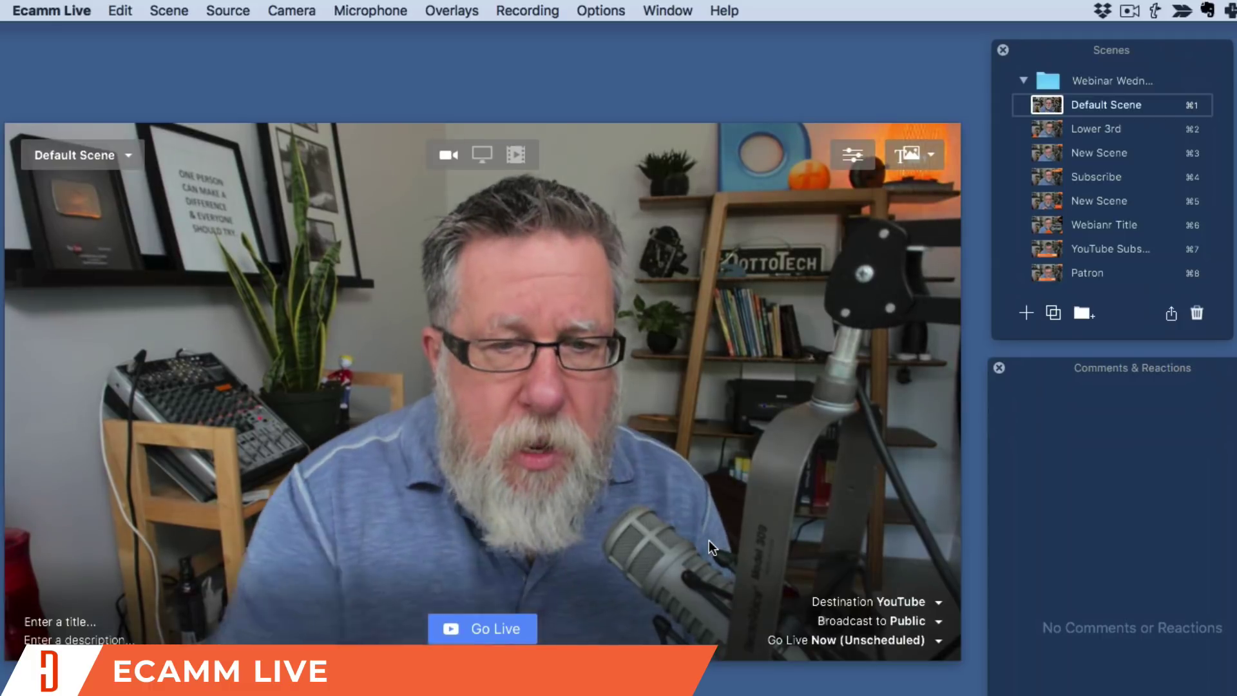
click(926, 603)
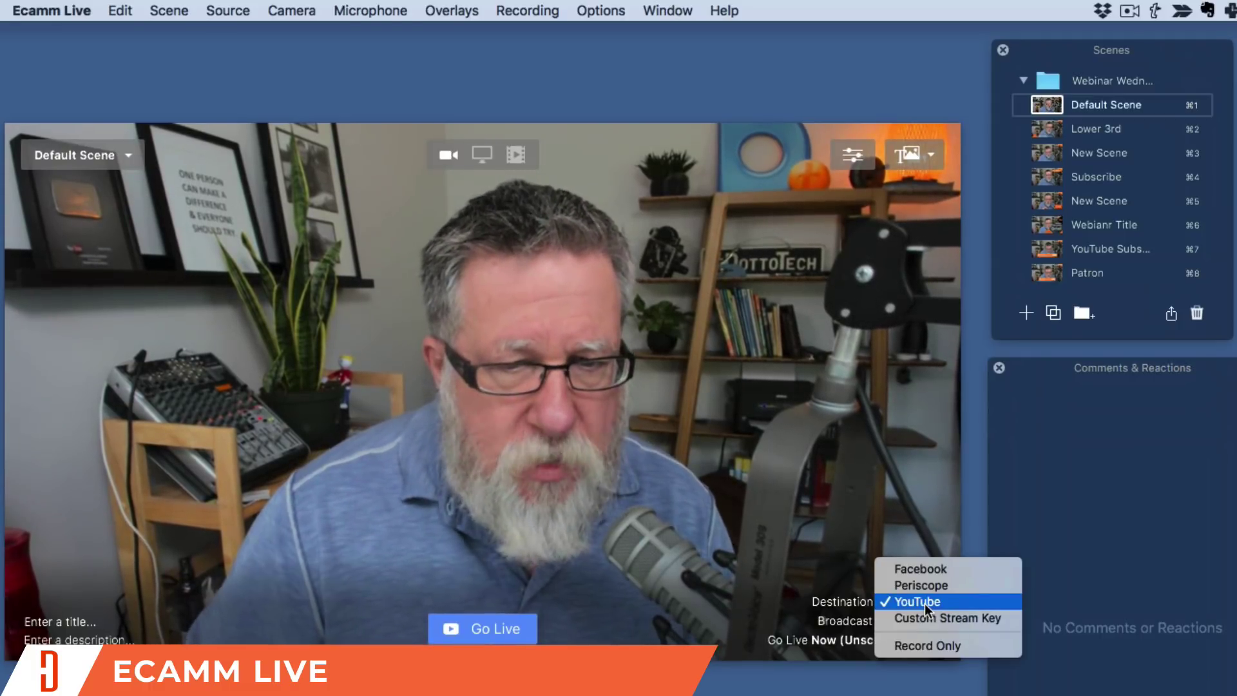
click(928, 603)
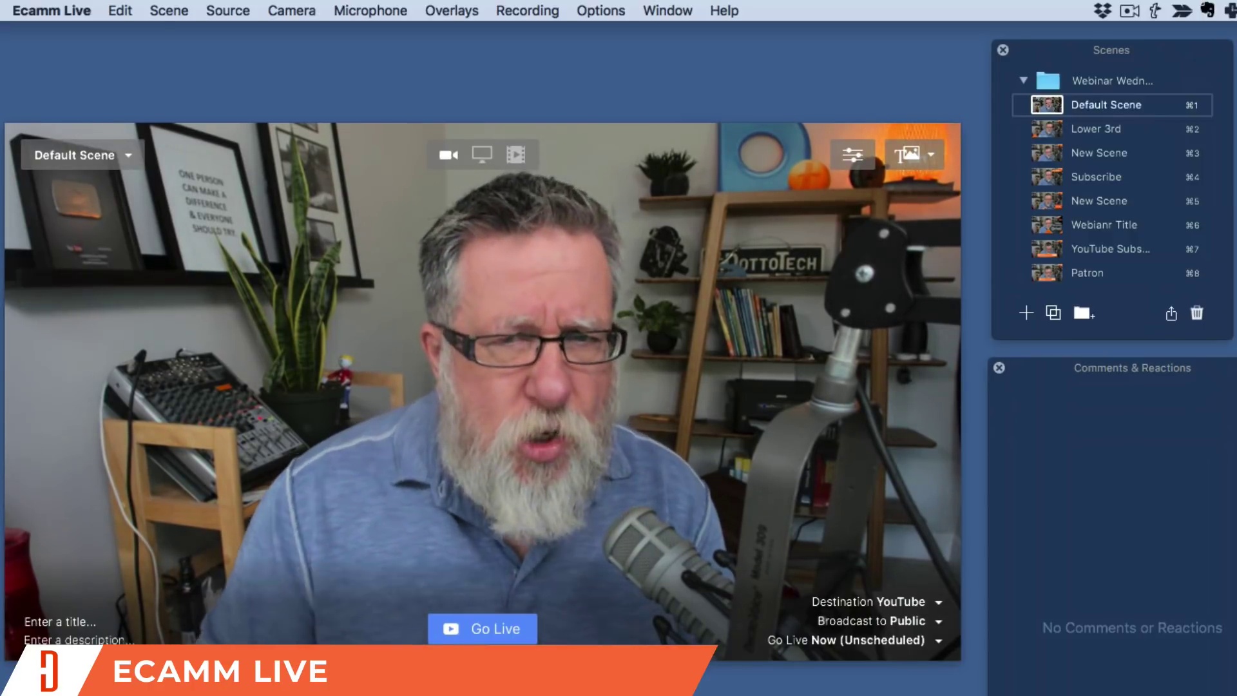
Step through both New Scenes and Webinar Title (⌘3, ⌘5, ⌘6), then return to Default Scene (⌘1)
key(super+3)
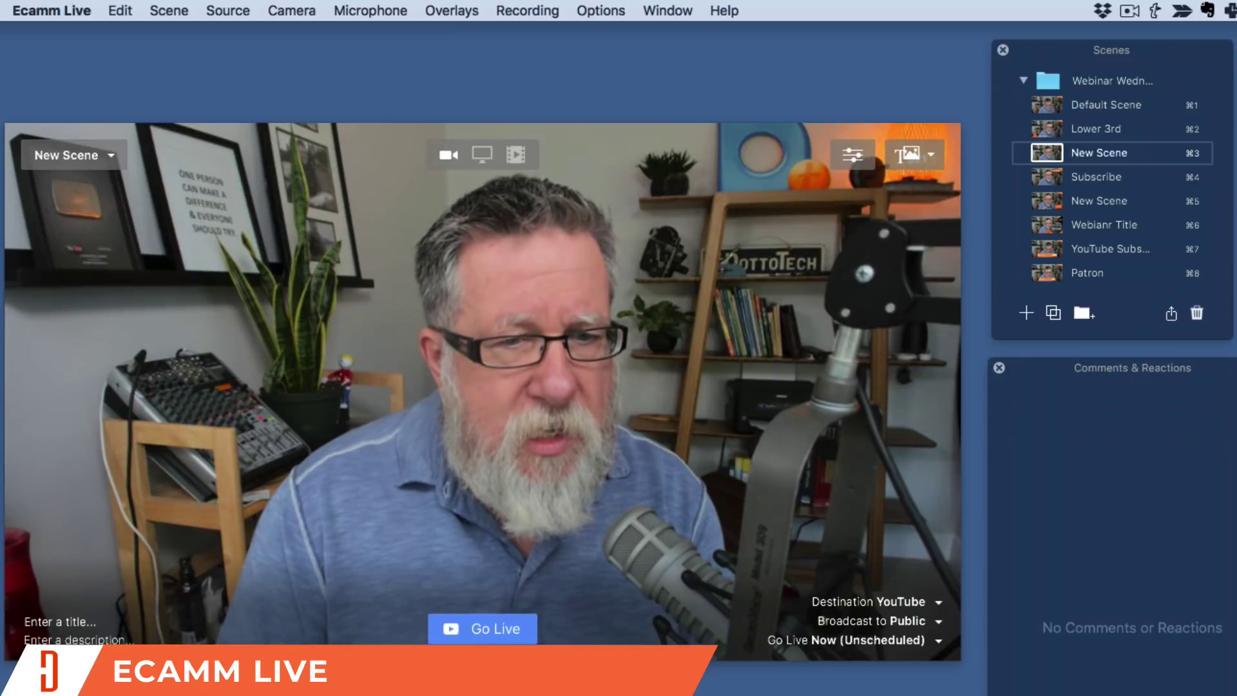
key(super+5)
key(super+6)
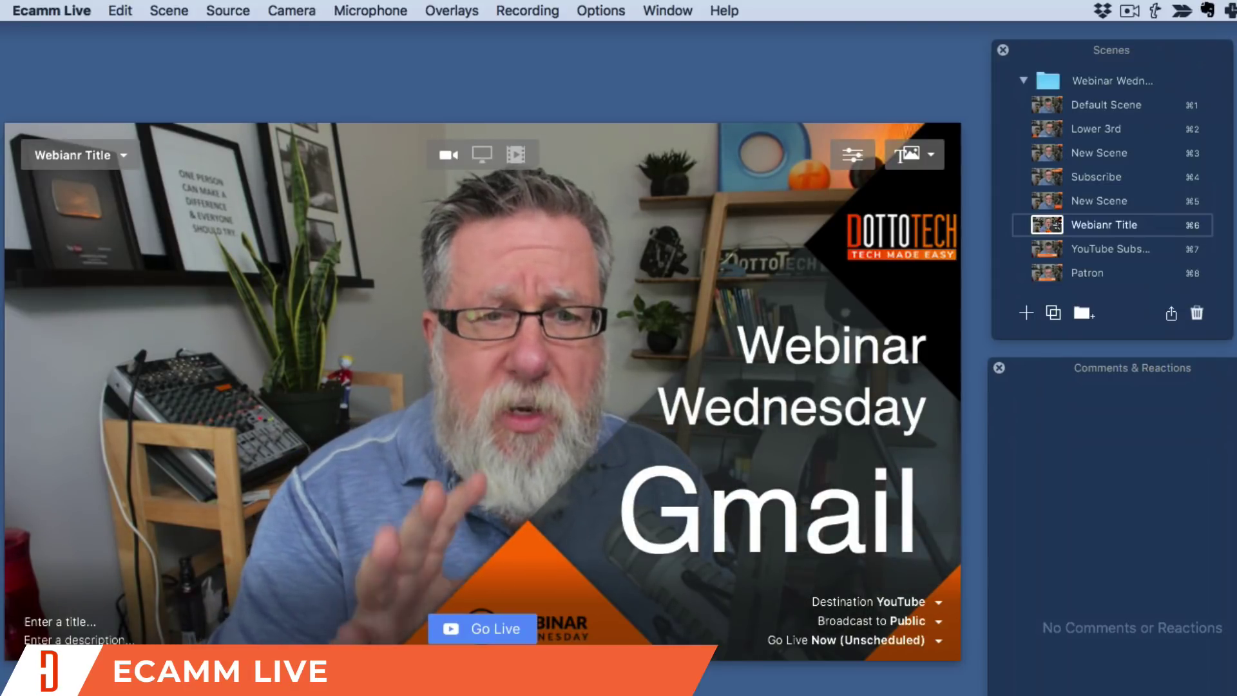
key(super+1)
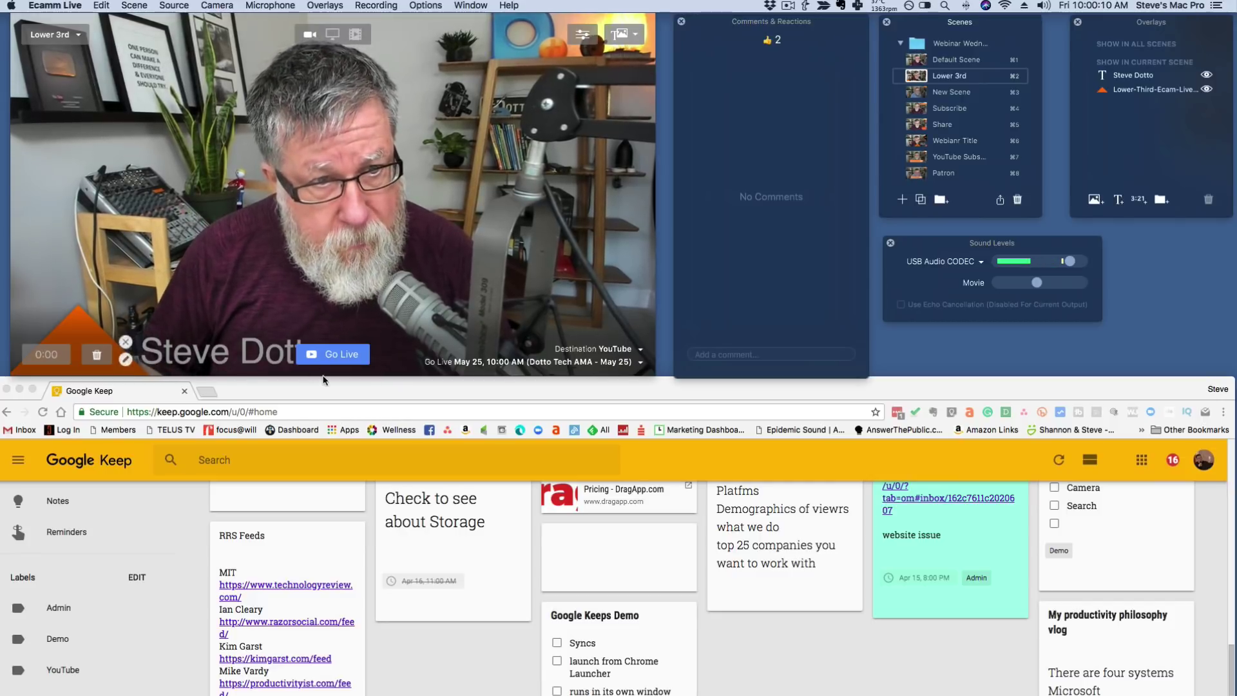
Go live on the scheduled 'Dotto Tech AMA - May 25' YouTube event
click(334, 354)
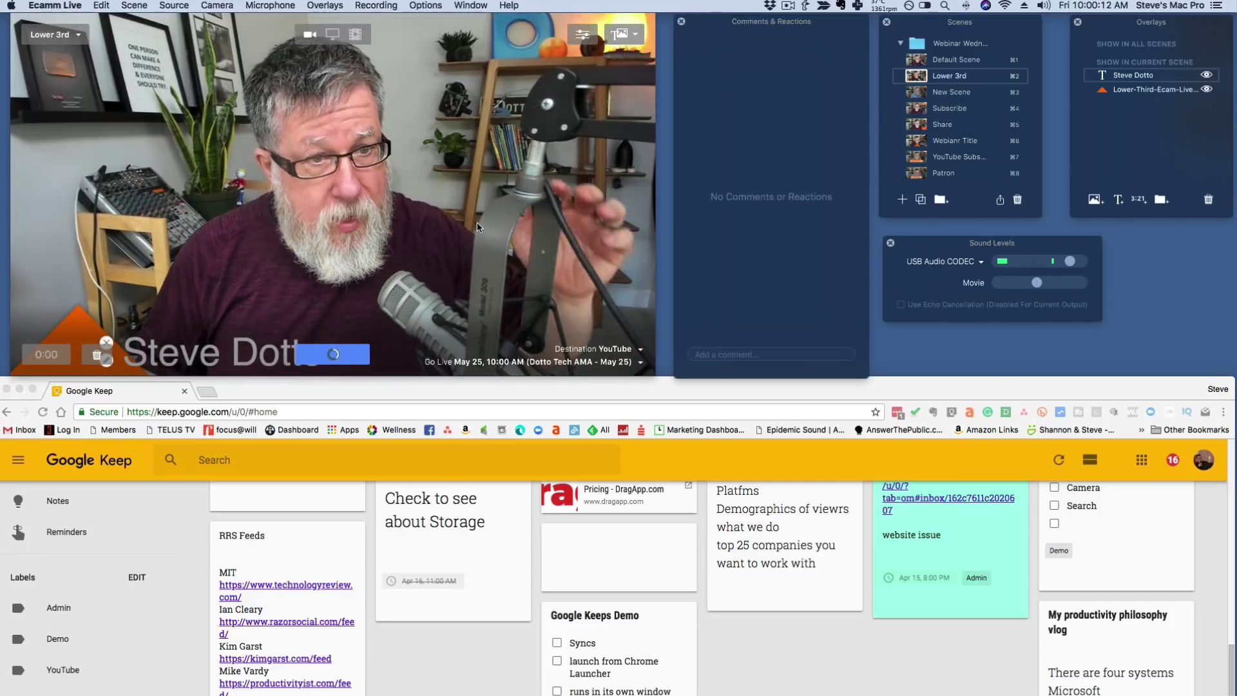